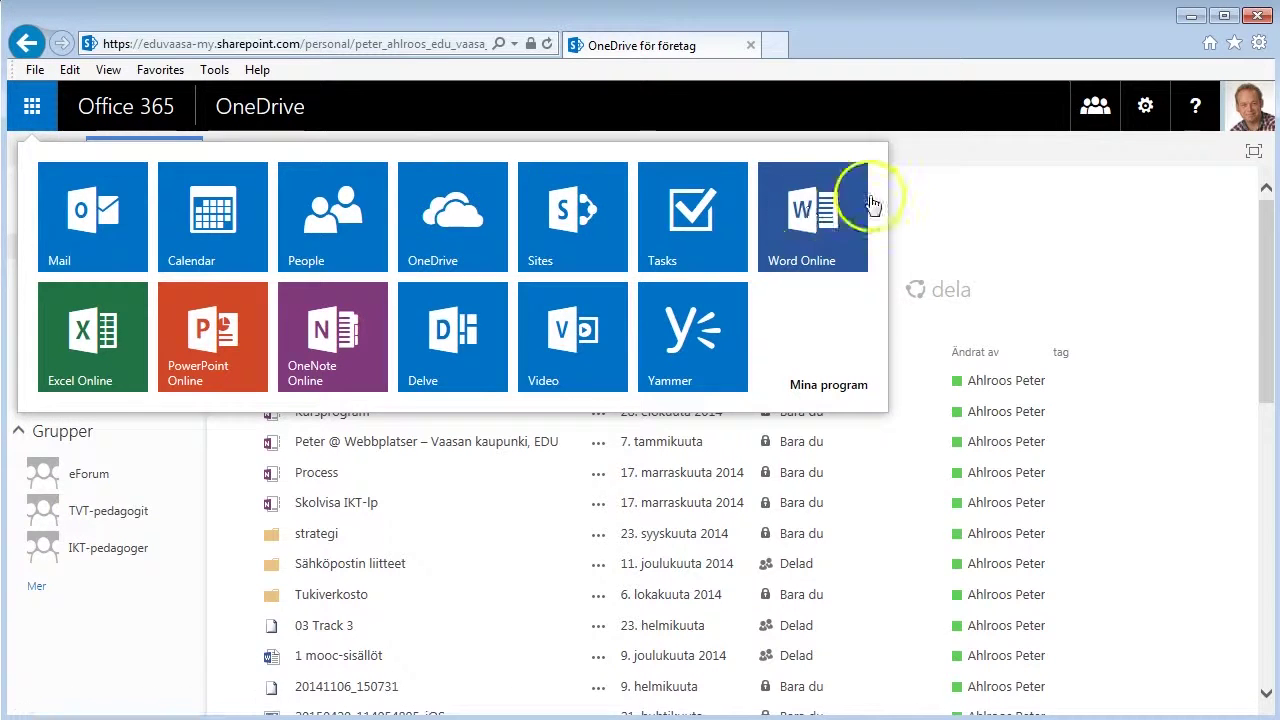
Create a new Excel survey named "skolutflykt" in the OneDrive Dokument library.
left_click(1003, 203)
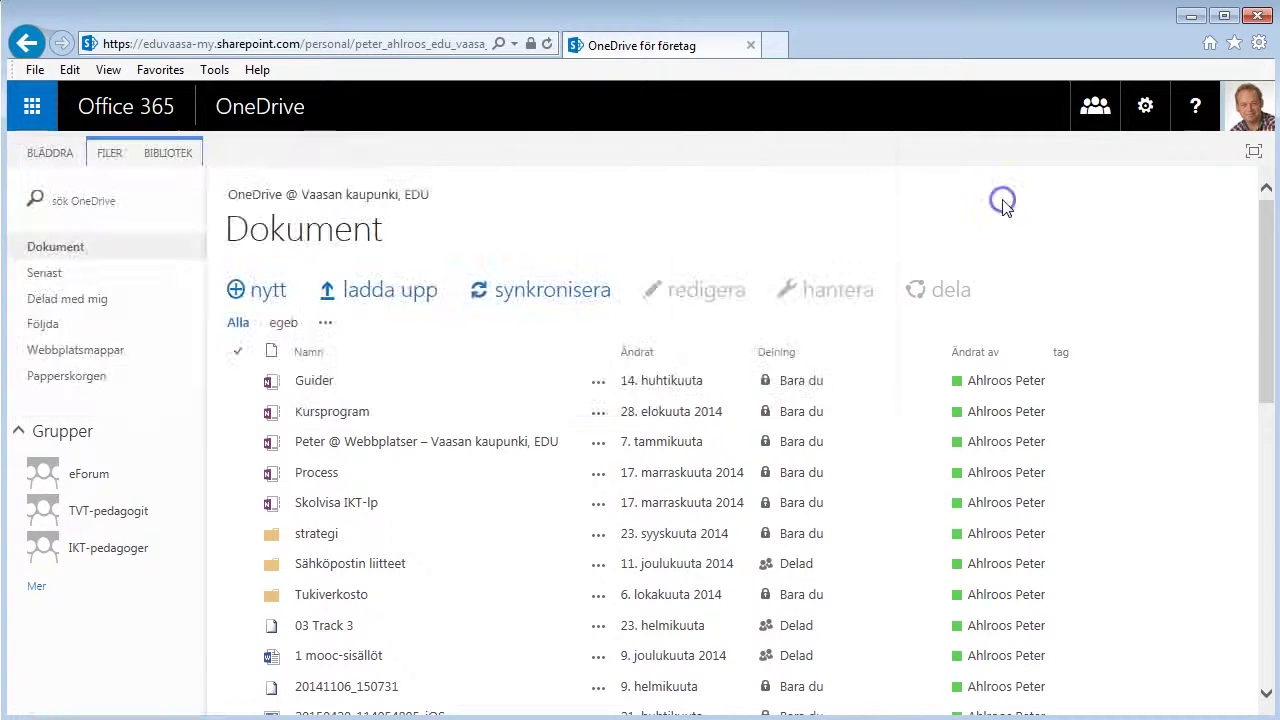
left_click(262, 298)
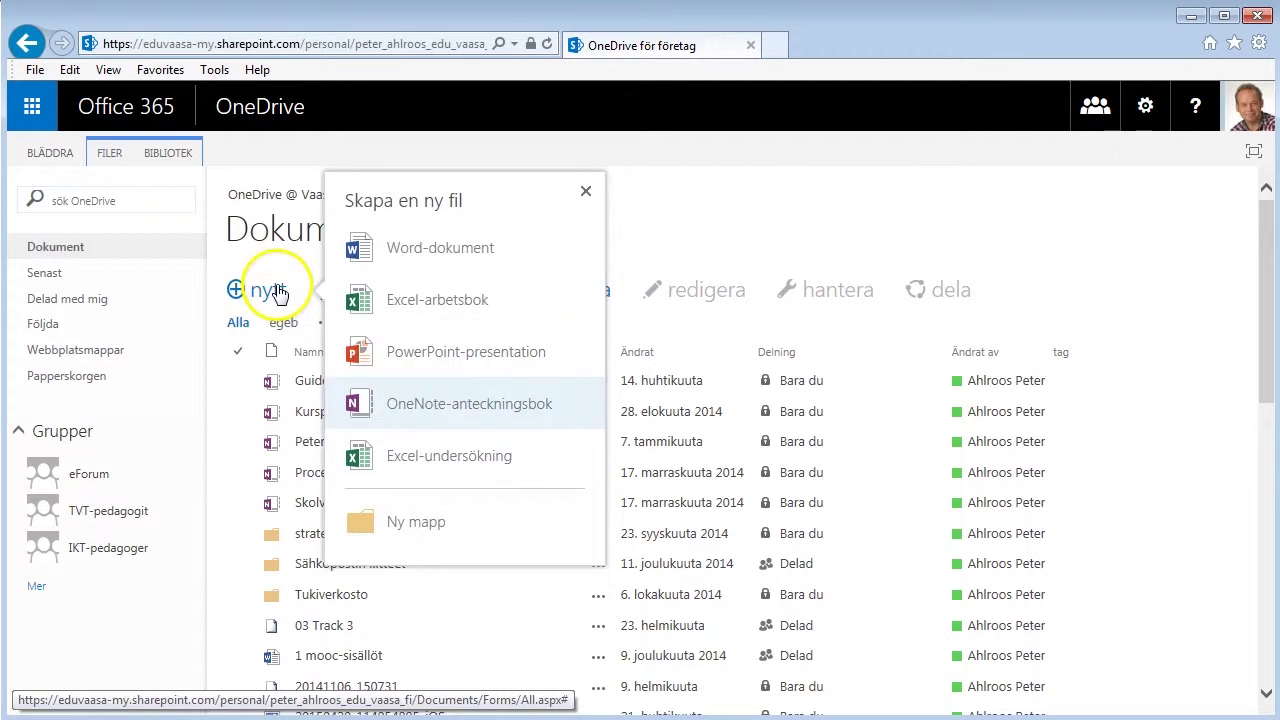
left_click(417, 459)
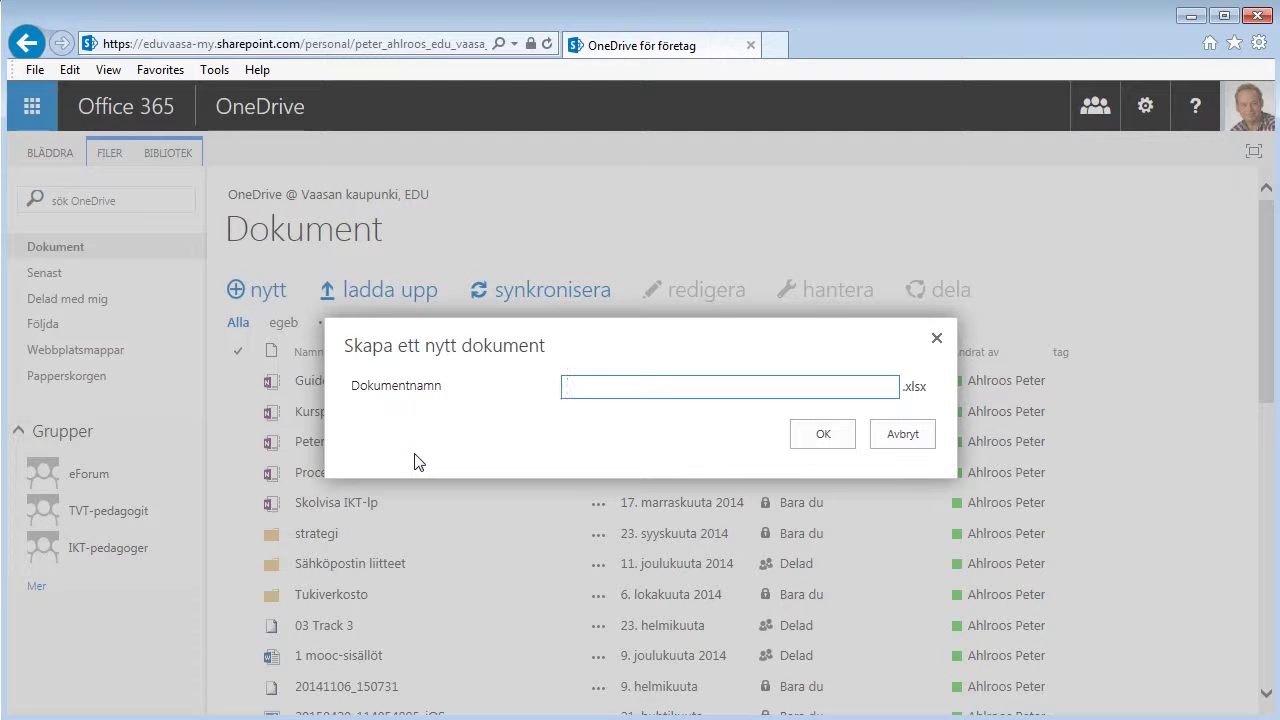
type("skolutflykt")
left_click(808, 440)
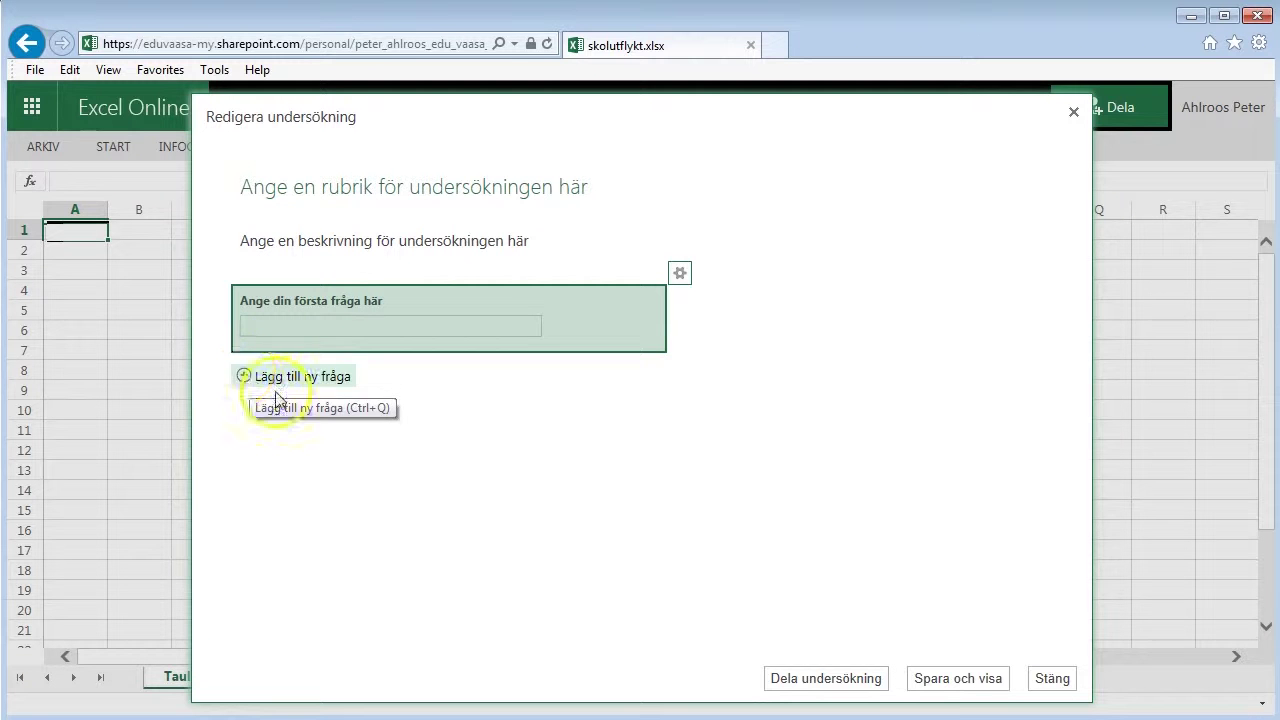
Open the first question's settings and look through the available answer types.
left_click(680, 276)
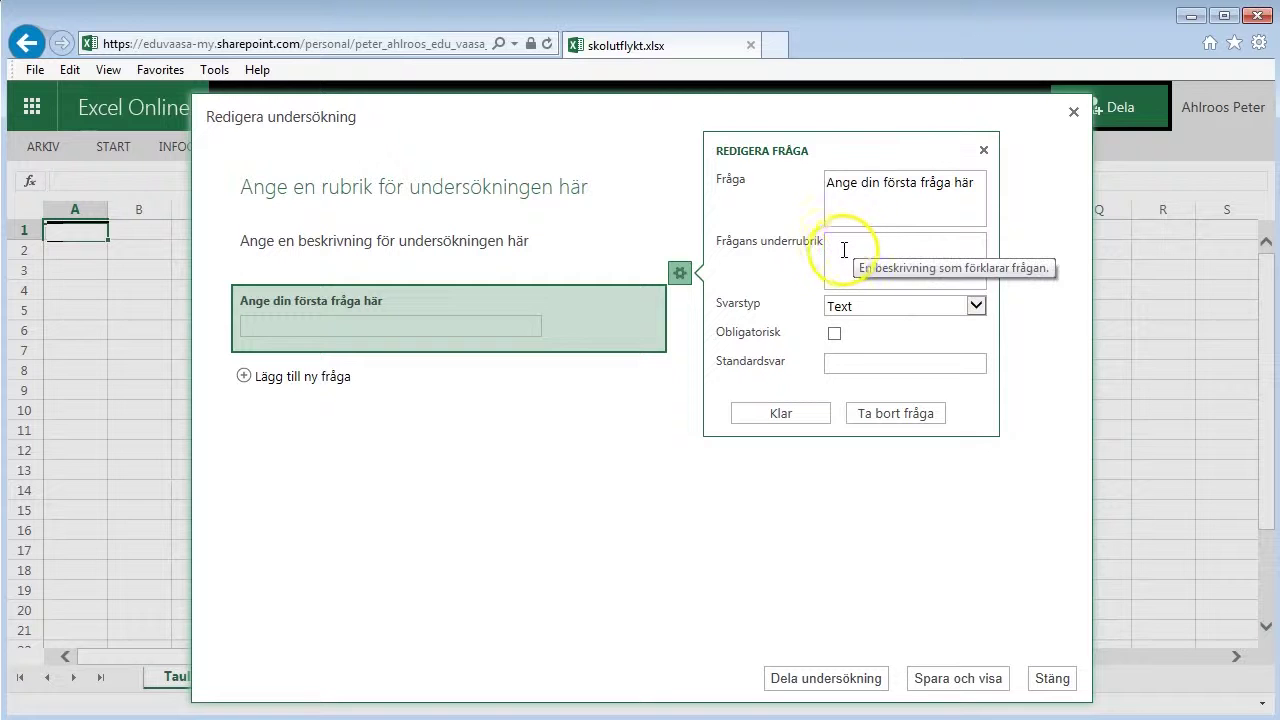
left_click(898, 308)
left_click(906, 315)
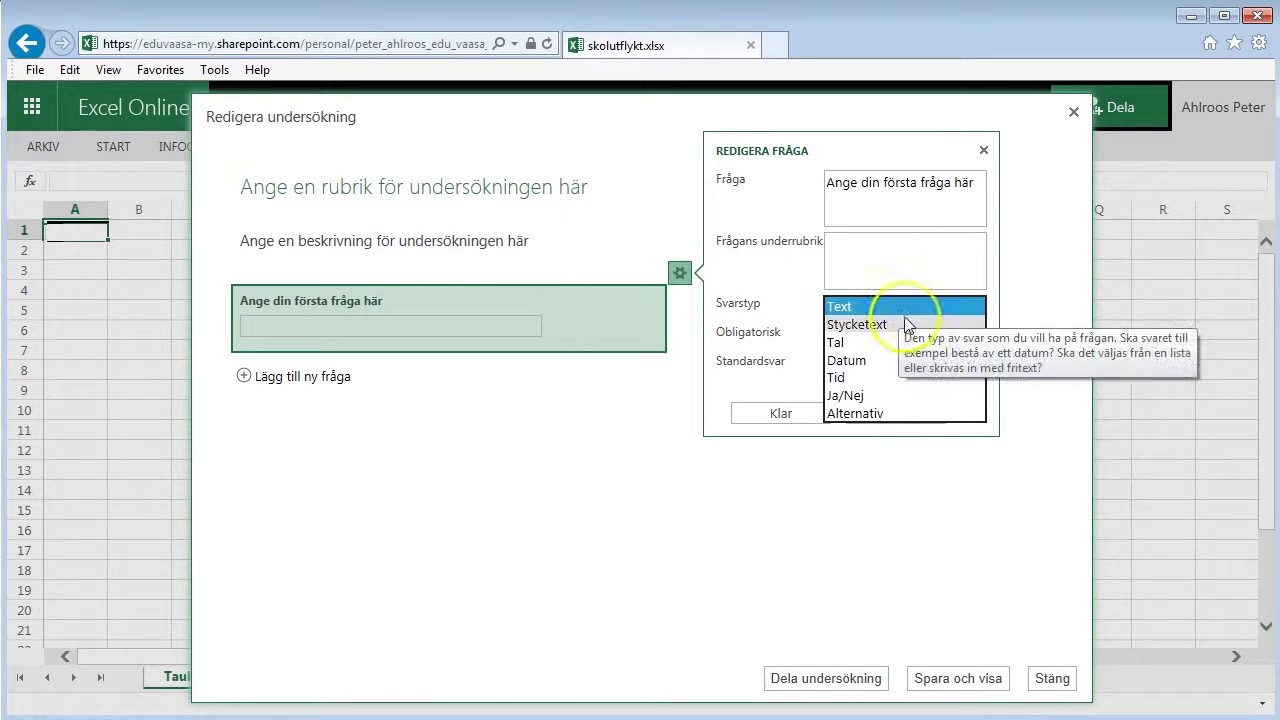
left_click(887, 306)
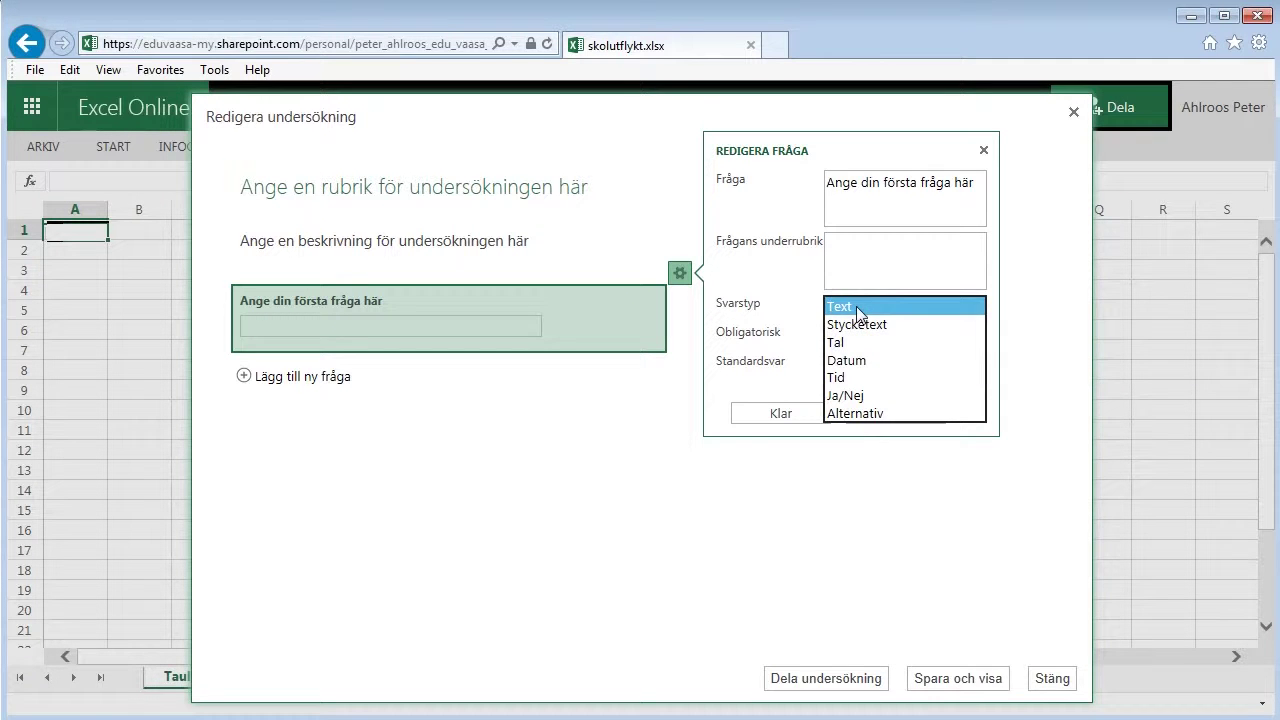
Try the Stycketext and Tal answer types on the first question.
left_click(873, 328)
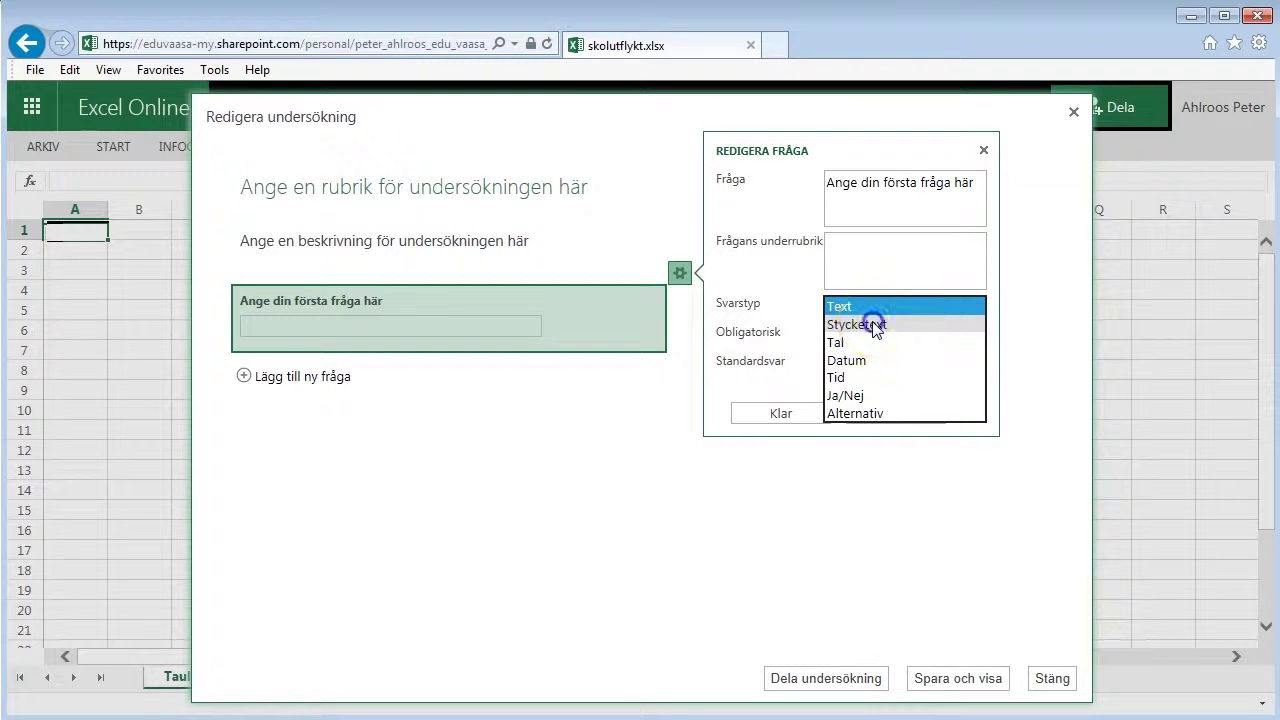
left_click(866, 310)
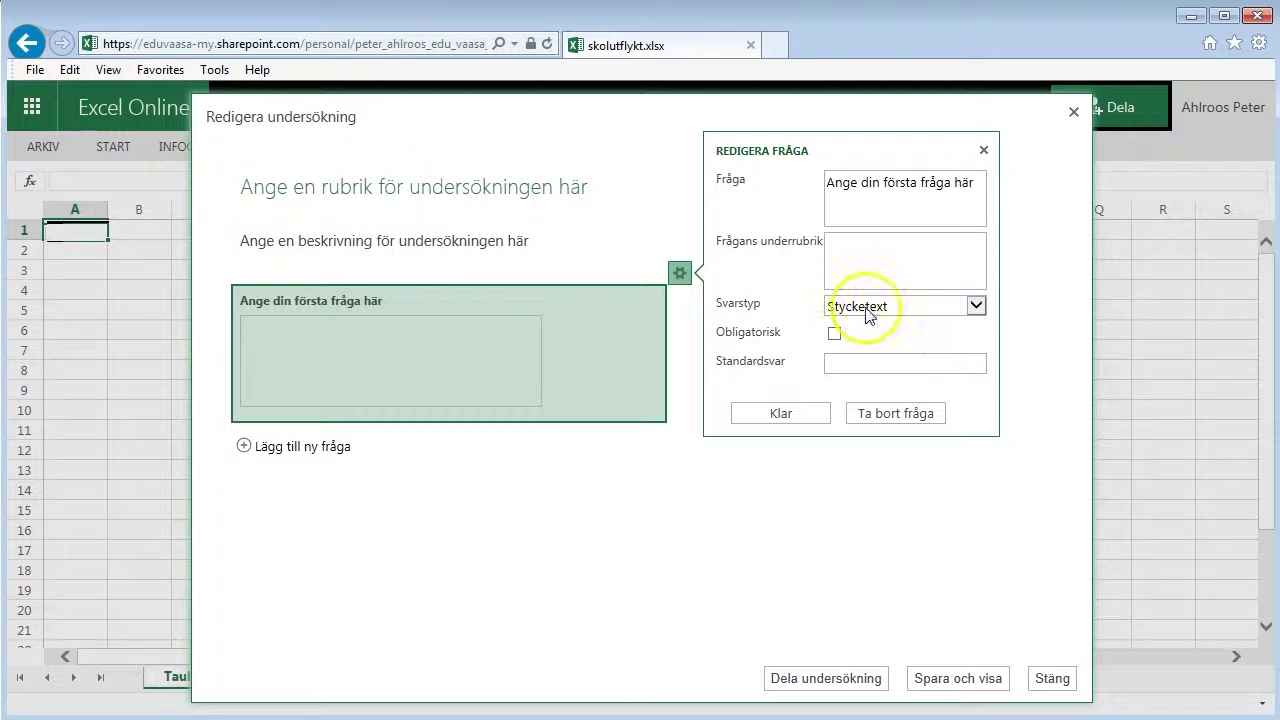
left_click(871, 310)
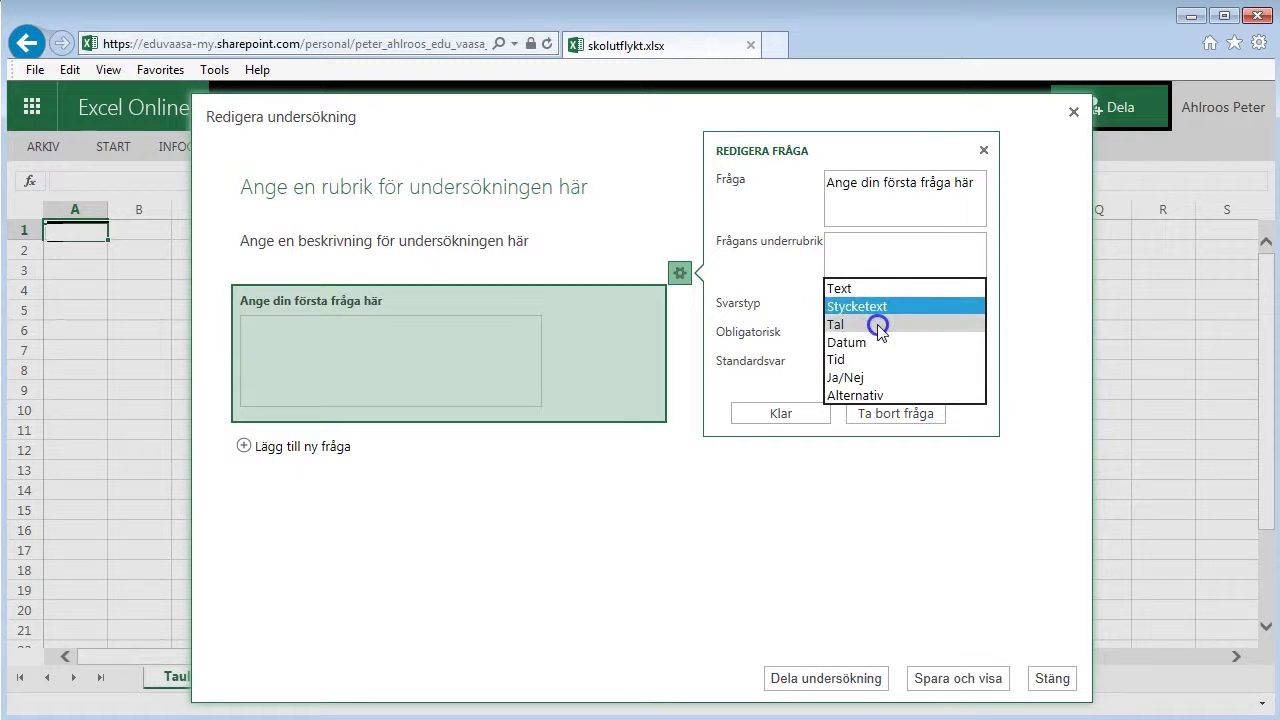
left_click(877, 326)
Try the Datum and Tid answer types on the first question.
left_click(864, 313)
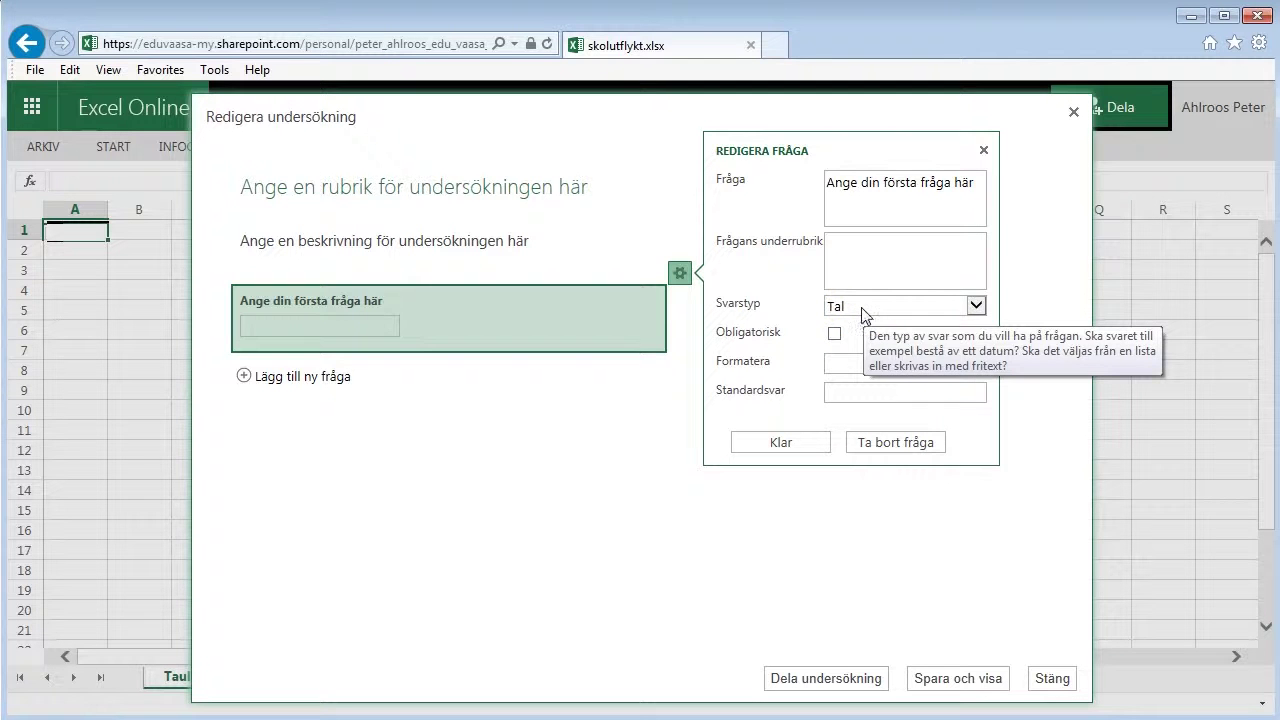
left_click(864, 313)
key("Down")
key("Return")
left_click(864, 313)
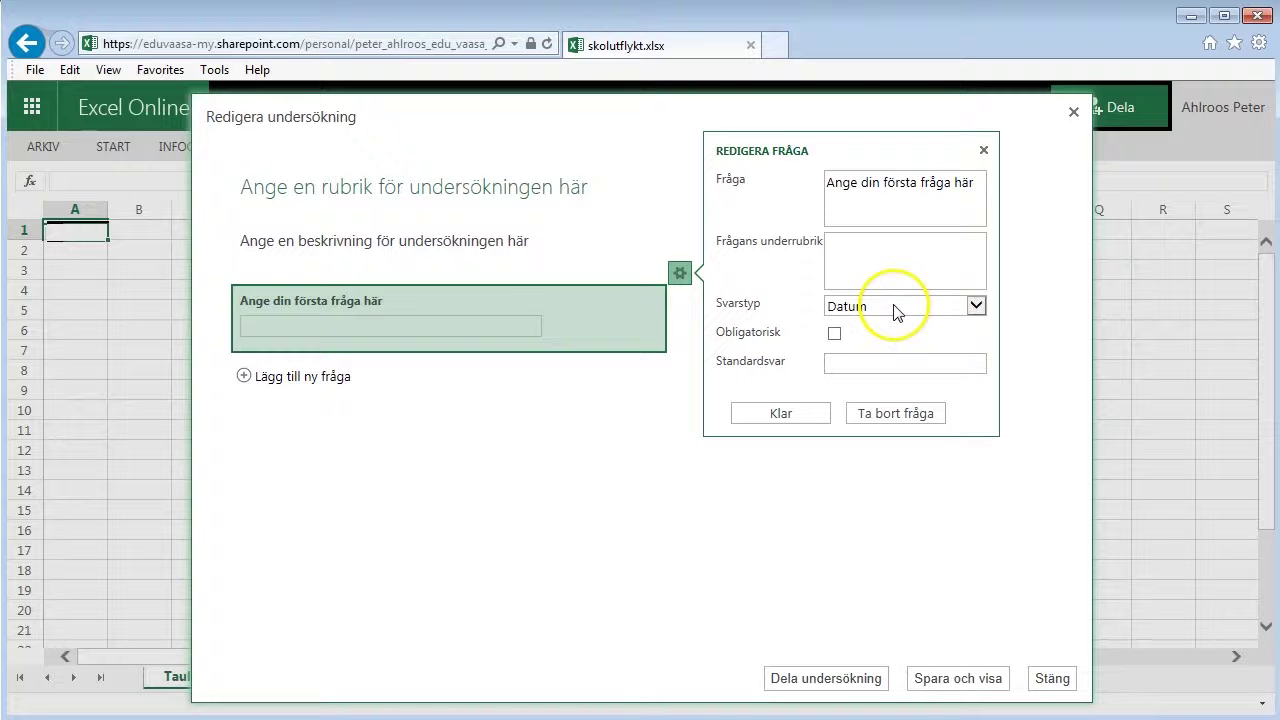
left_click(893, 312)
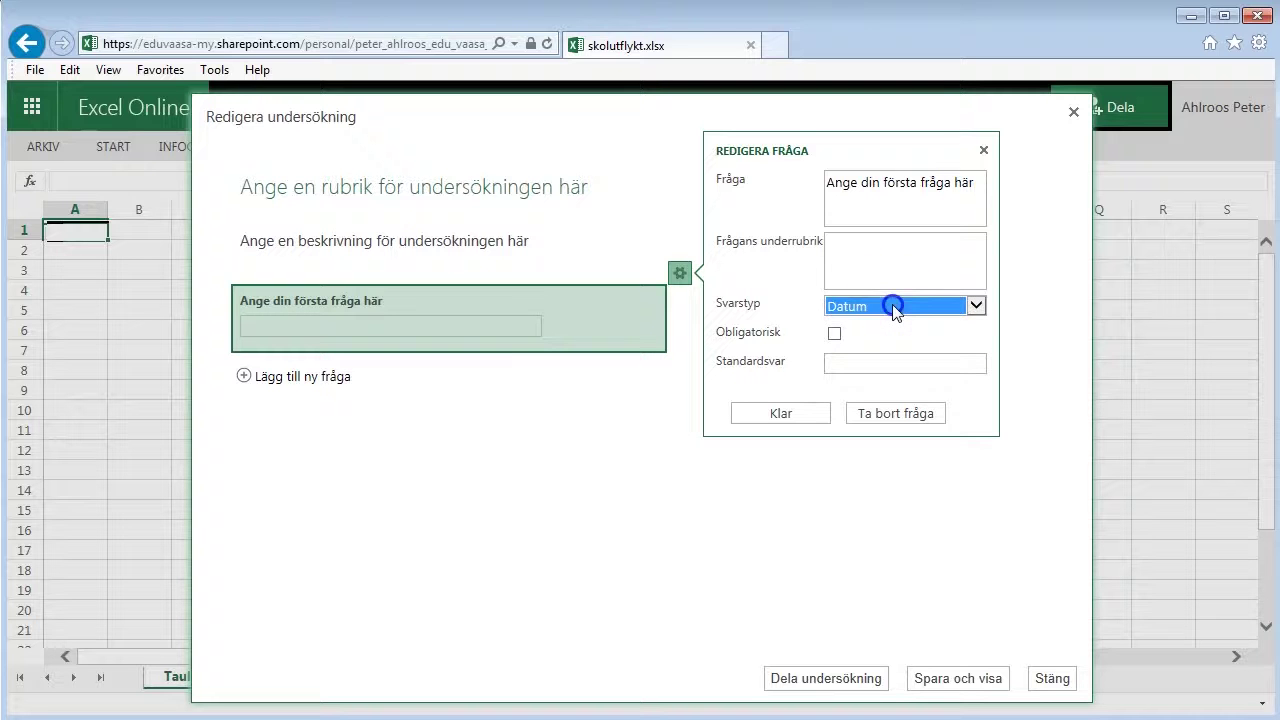
left_click(890, 305)
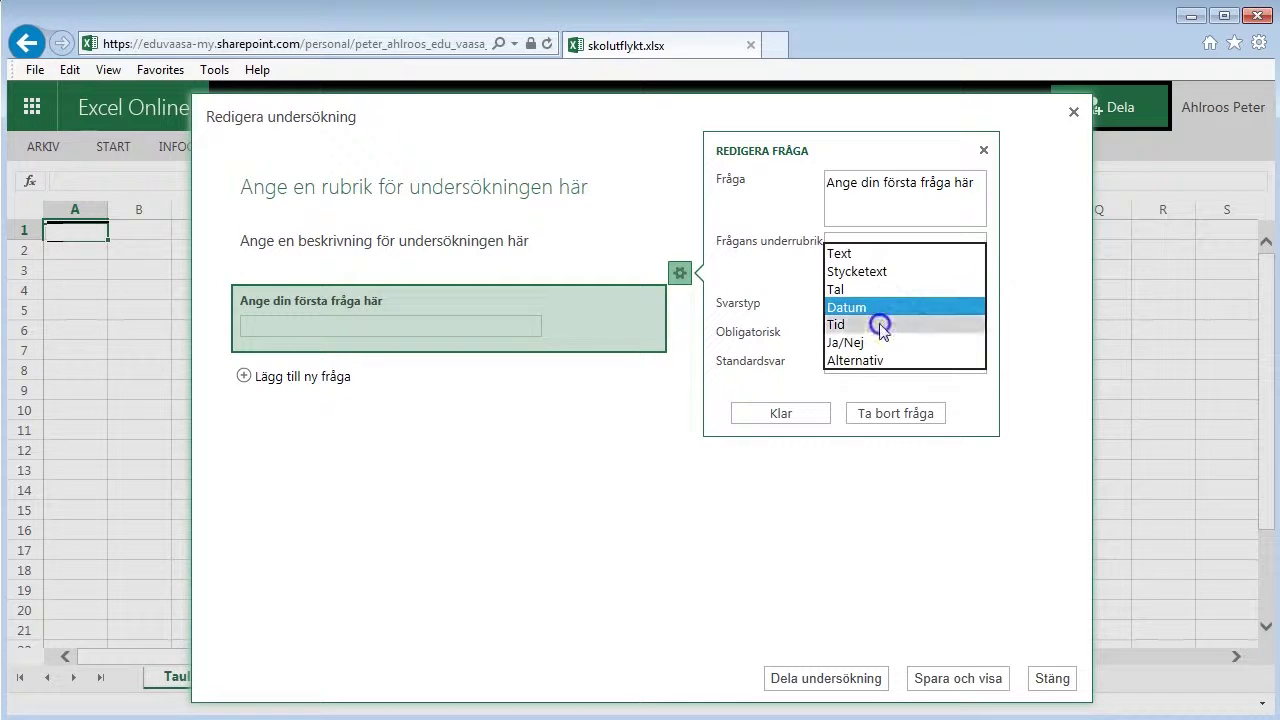
left_click(881, 324)
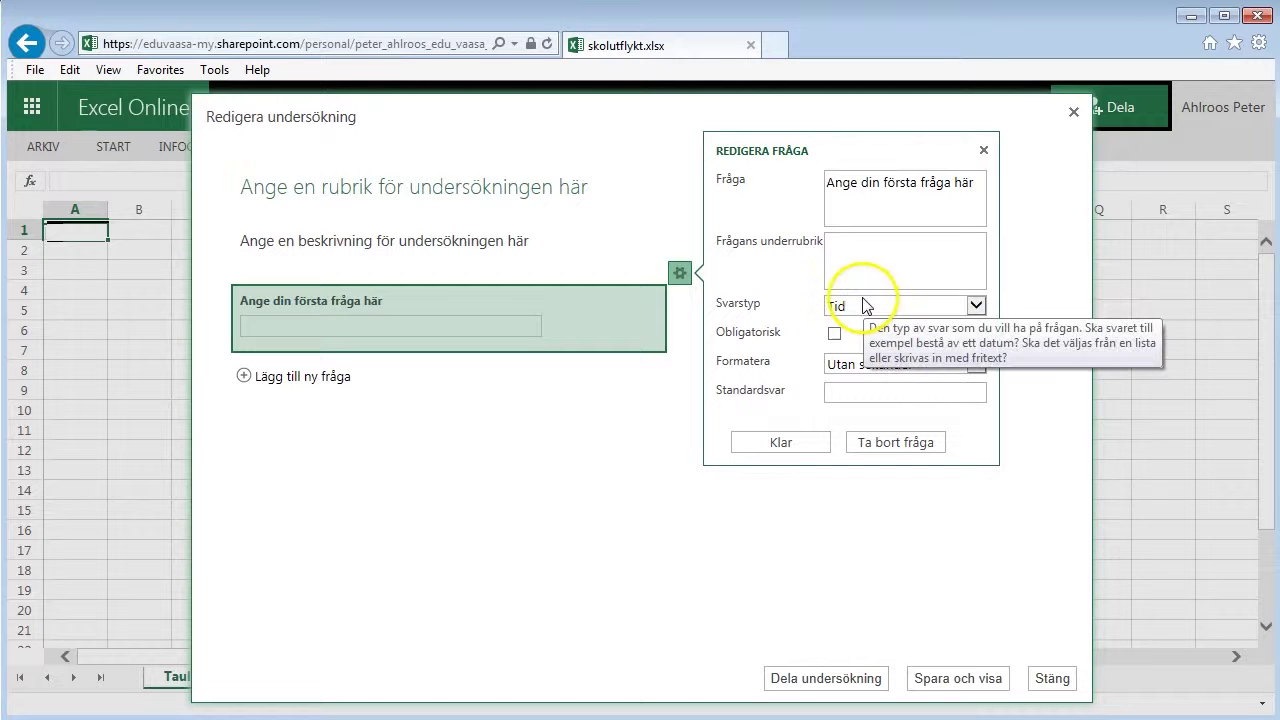
Try the Ja/Nej and Alternativ answer types on the first question and examine the editable list of choices.
left_click(871, 308)
left_click(871, 303)
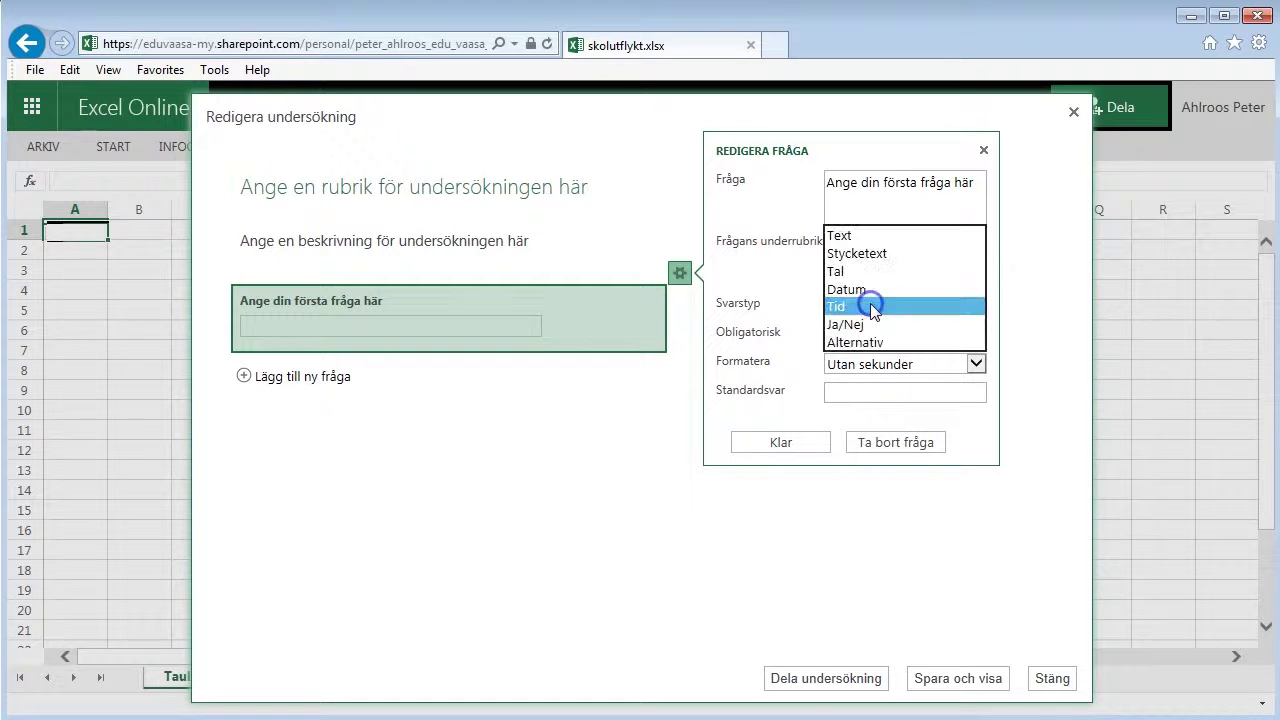
left_click(871, 326)
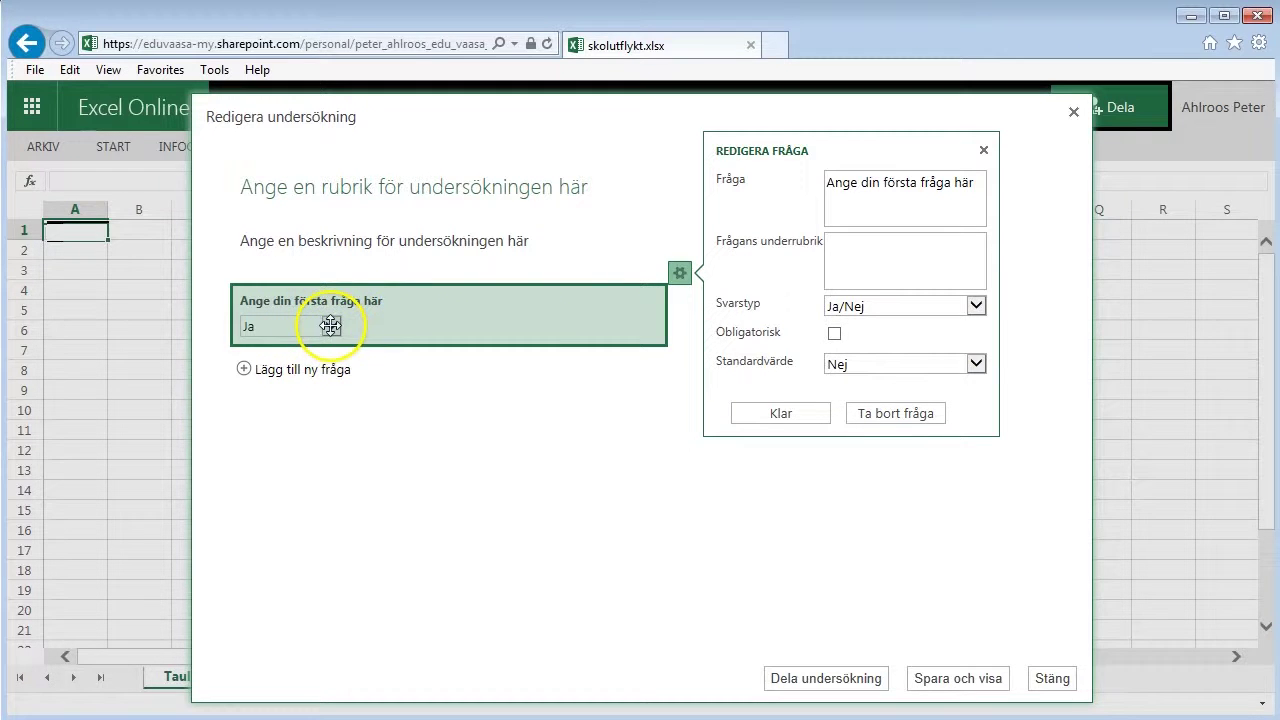
left_click(880, 305)
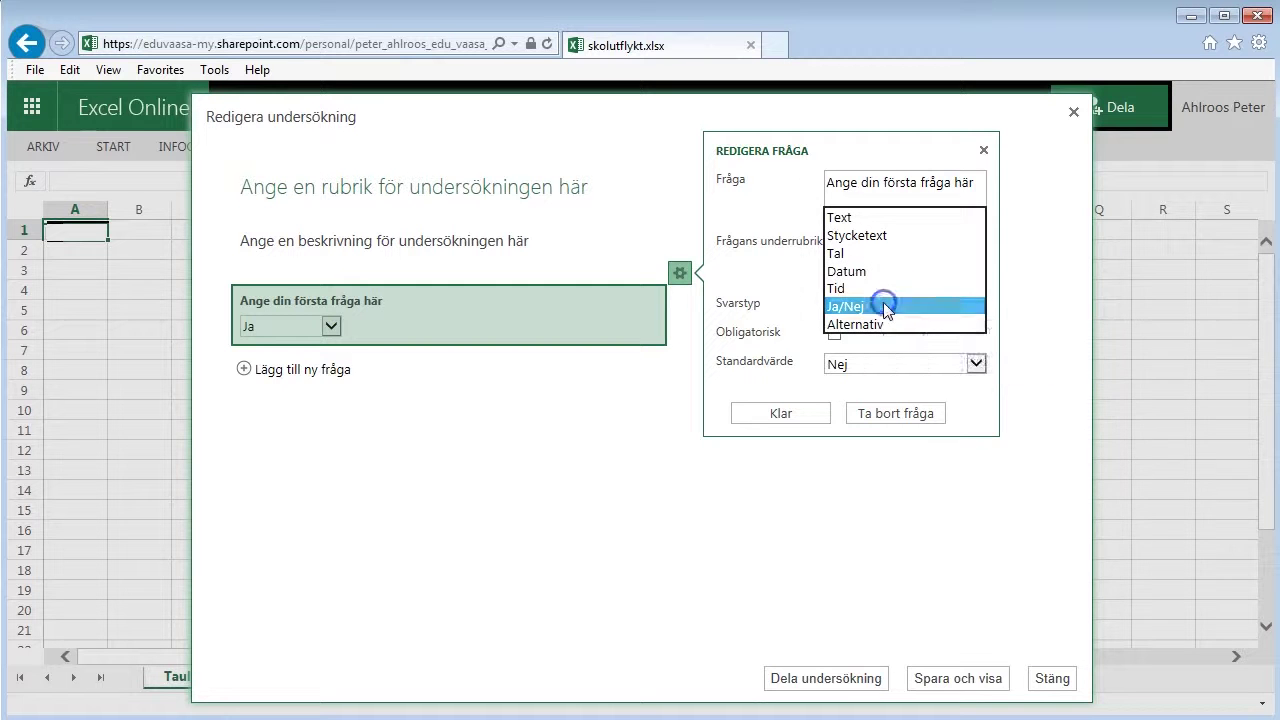
left_click(875, 326)
left_click(900, 372)
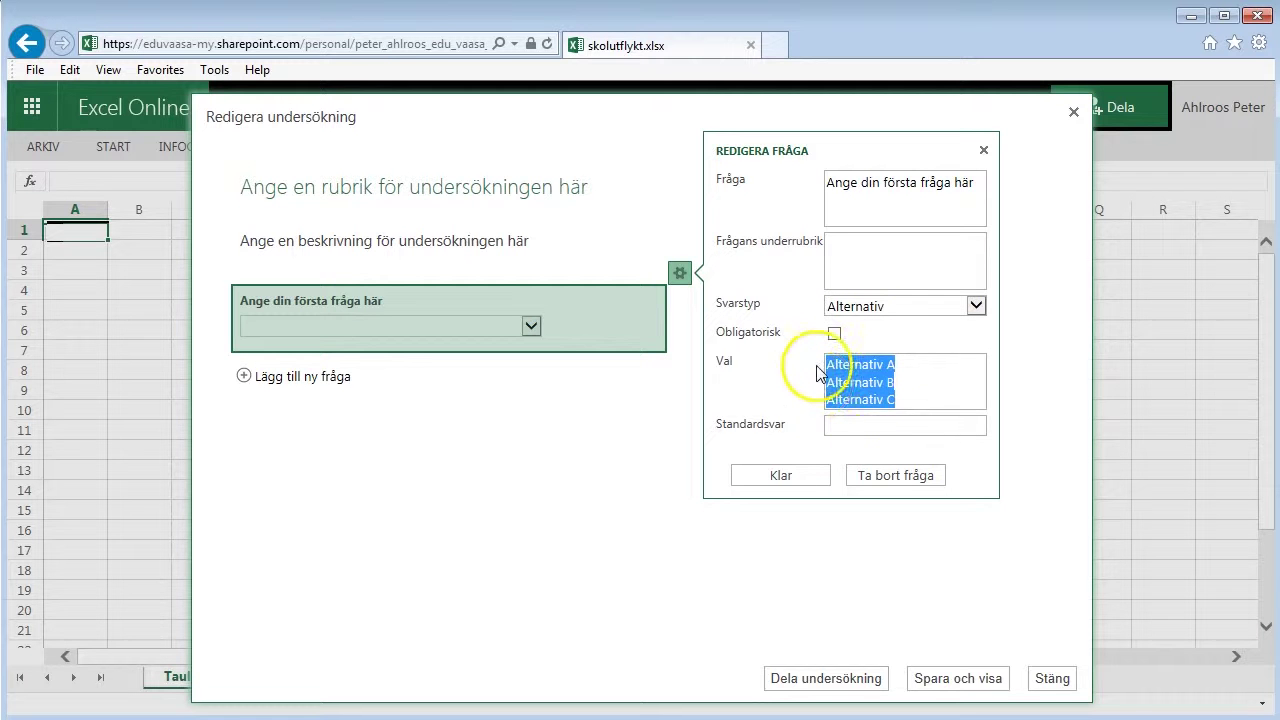
mouse_move(891, 400)
left_mouse_down()
mouse_move(851, 418)
mouse_move(857, 366)
mouse_move(874, 383)
left_mouse_up()
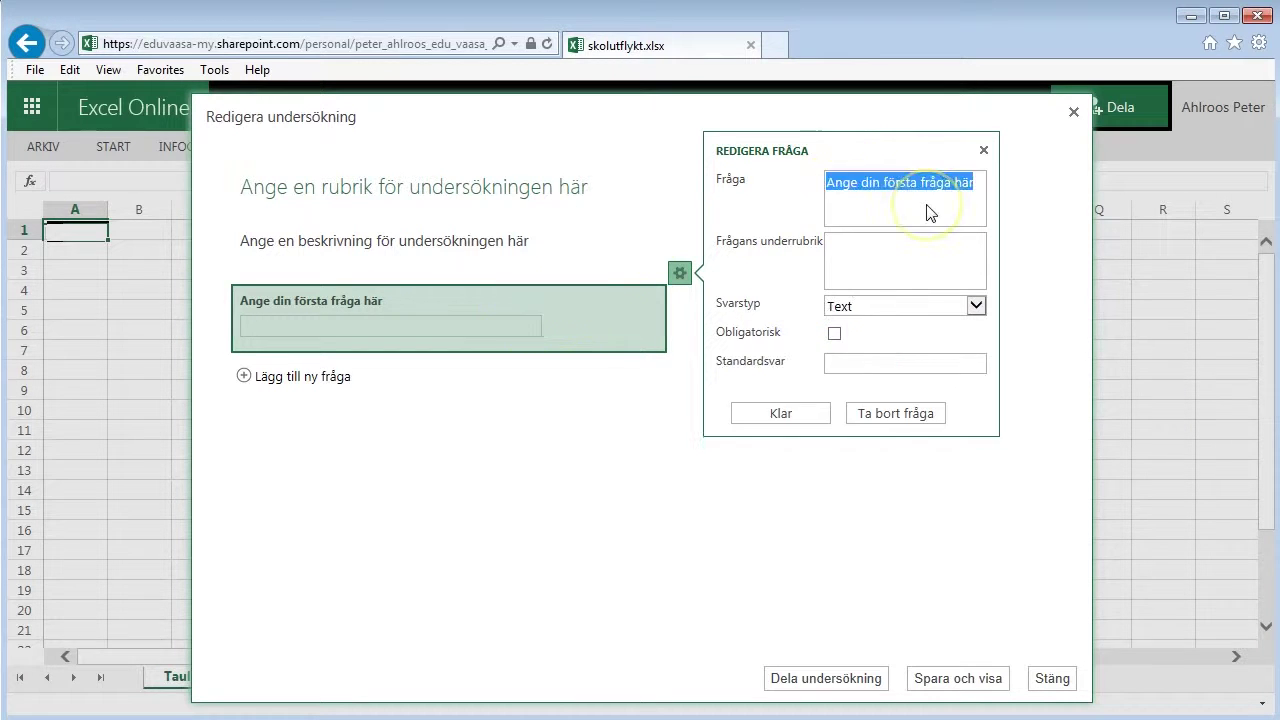
Word the first question as "Namn" with the subtitle "Förnamn/efternamn" and make it mandatory.
type("Namn")
left_click(873, 271)
type("Förnamn/efternam")
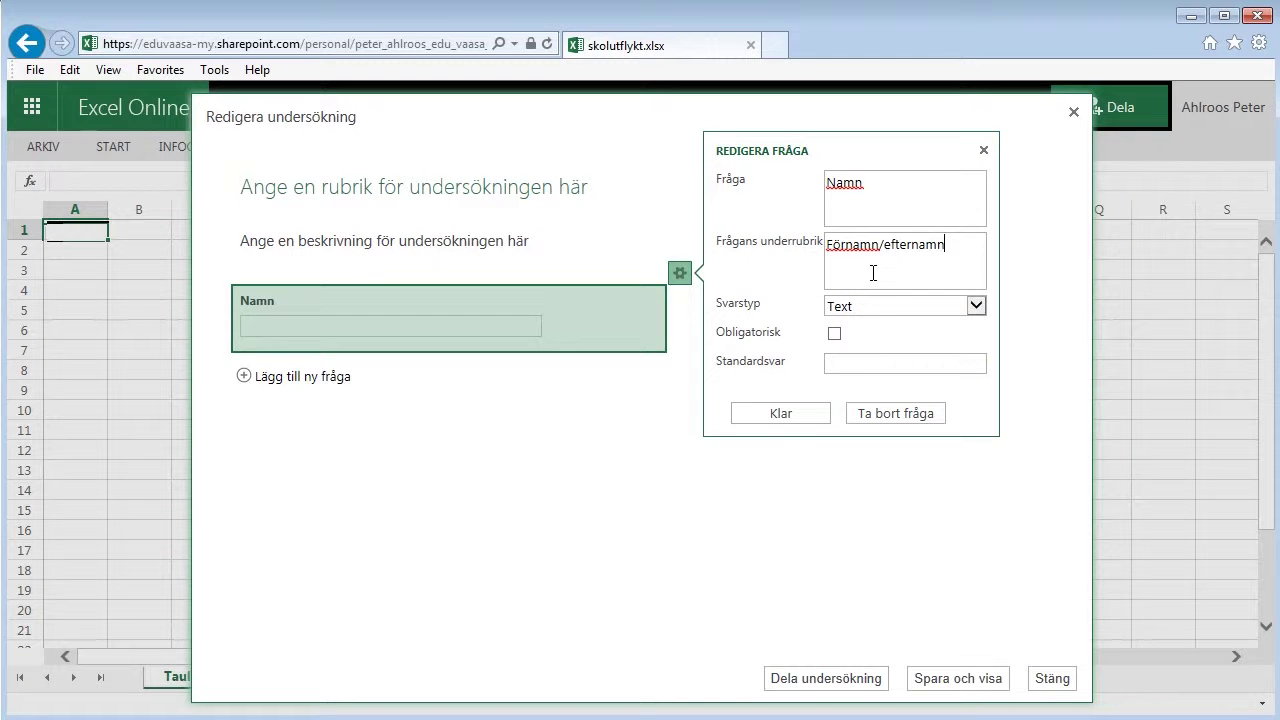
type("n")
left_click(834, 333)
Add a second question of type Text worded "Andra syskon i skolan".
left_click(345, 380)
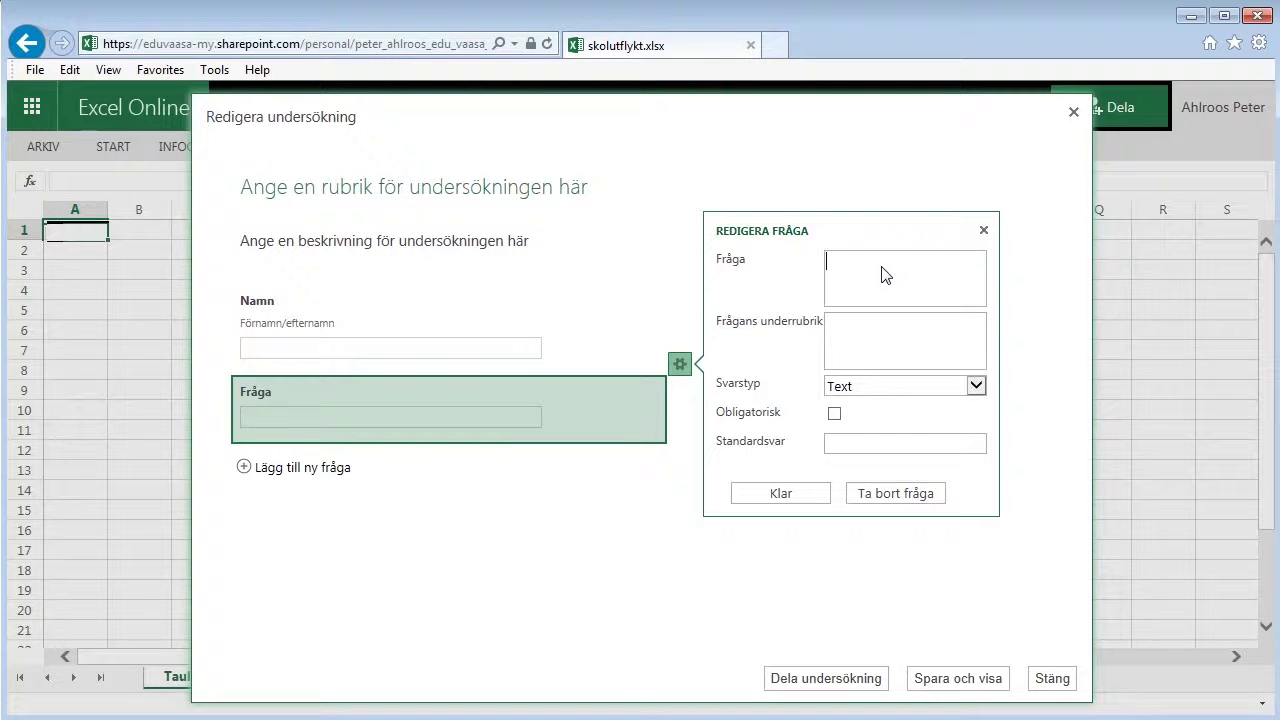
type("Andra syskon i skolan")
left_click(780, 493)
Add a mandatory Tal question "Hur många dagar får utflykten vara?" with the subtitle "Svara enbart med siffror" and default answer 2.
left_click(350, 470)
left_click(908, 441)
left_click(910, 498)
double_click(895, 327)
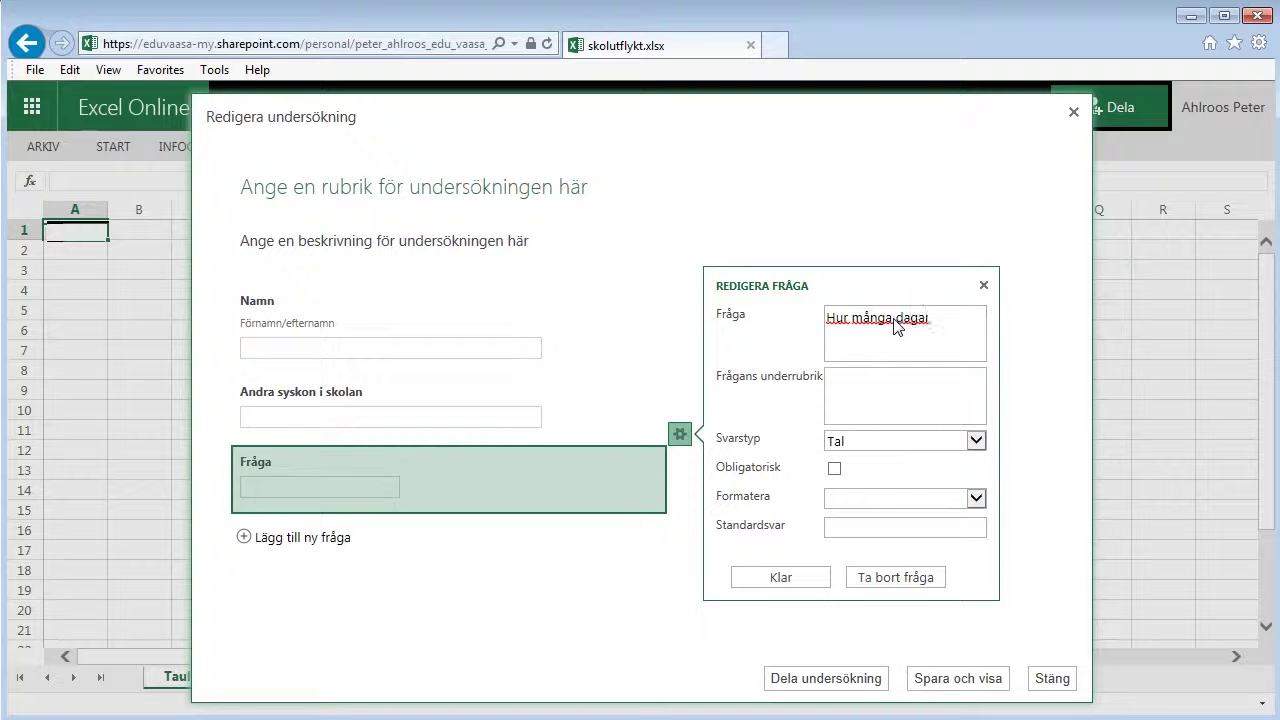
left_click(887, 401)
type("Svara enbart med siffror")
left_click(834, 468)
left_click(975, 498)
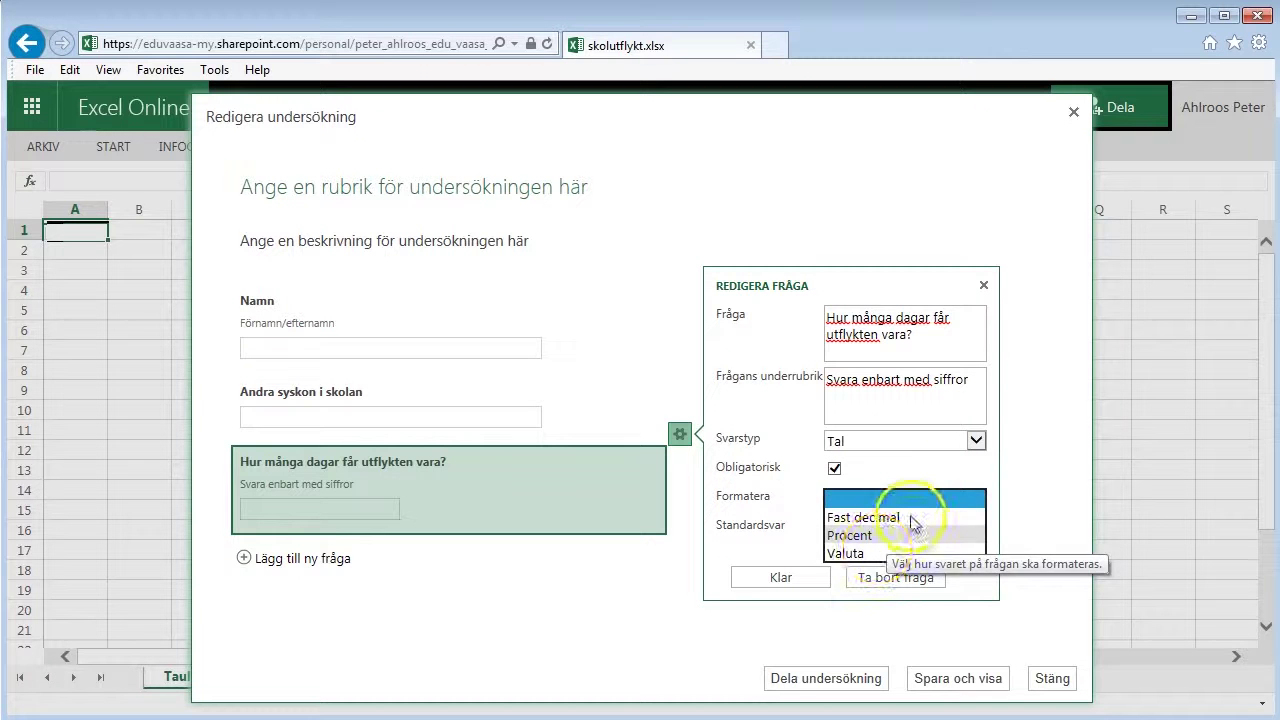
left_click(780, 577)
Add a Datum question "Vilket datum passar bäst?" with the subtitle "(helst vecka 44)".
left_click(300, 558)
left_click(975, 545)
left_click(1000, 527)
left_click(886, 424)
type("När")
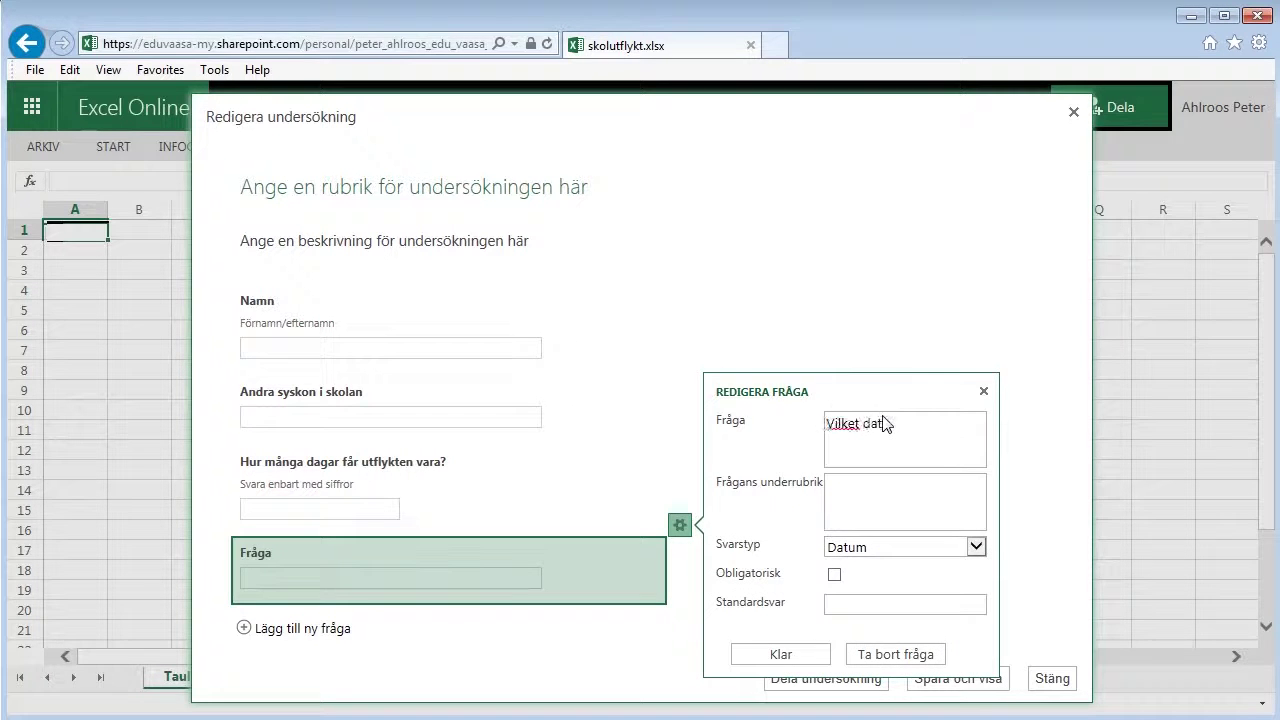
type("st?")
left_click(871, 488)
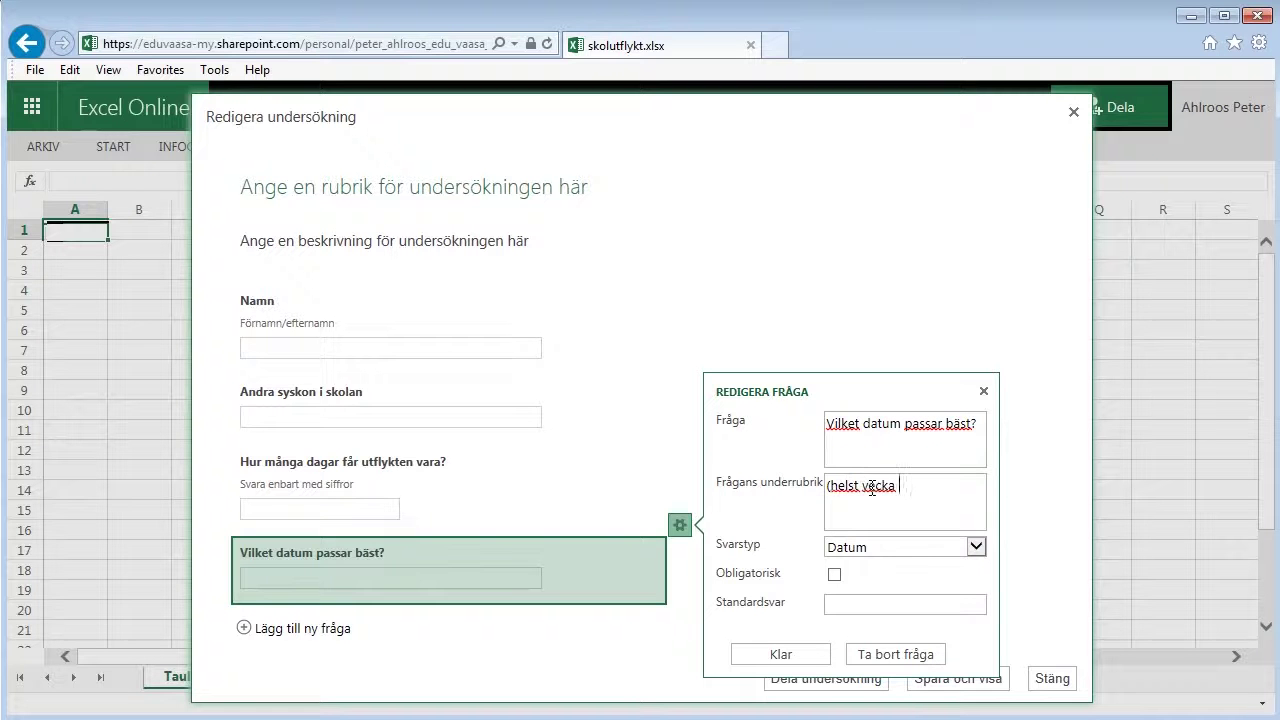
left_click(780, 654)
Add a Tid question without seconds worded "Vilken tid går ert barn och lägger sig?".
left_click(300, 645)
left_click(975, 546)
left_click(929, 620)
left_click(876, 417)
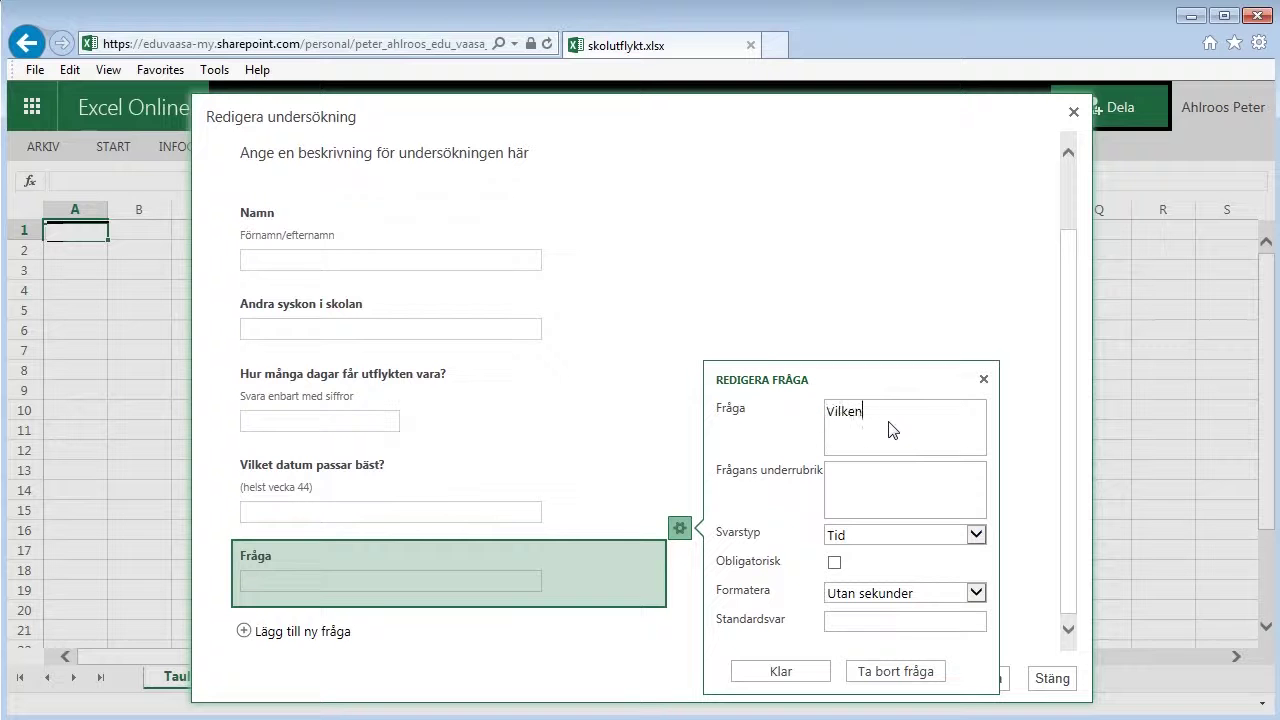
left_click(780, 671)
Add a Ja/Nej question "Är 20€ lämplig summa för utflykten?" with Nej as the default value.
left_click(300, 631)
left_click(860, 561)
left_click(862, 558)
left_click(883, 451)
key("BackSpace")
type("Är 20€ läm")
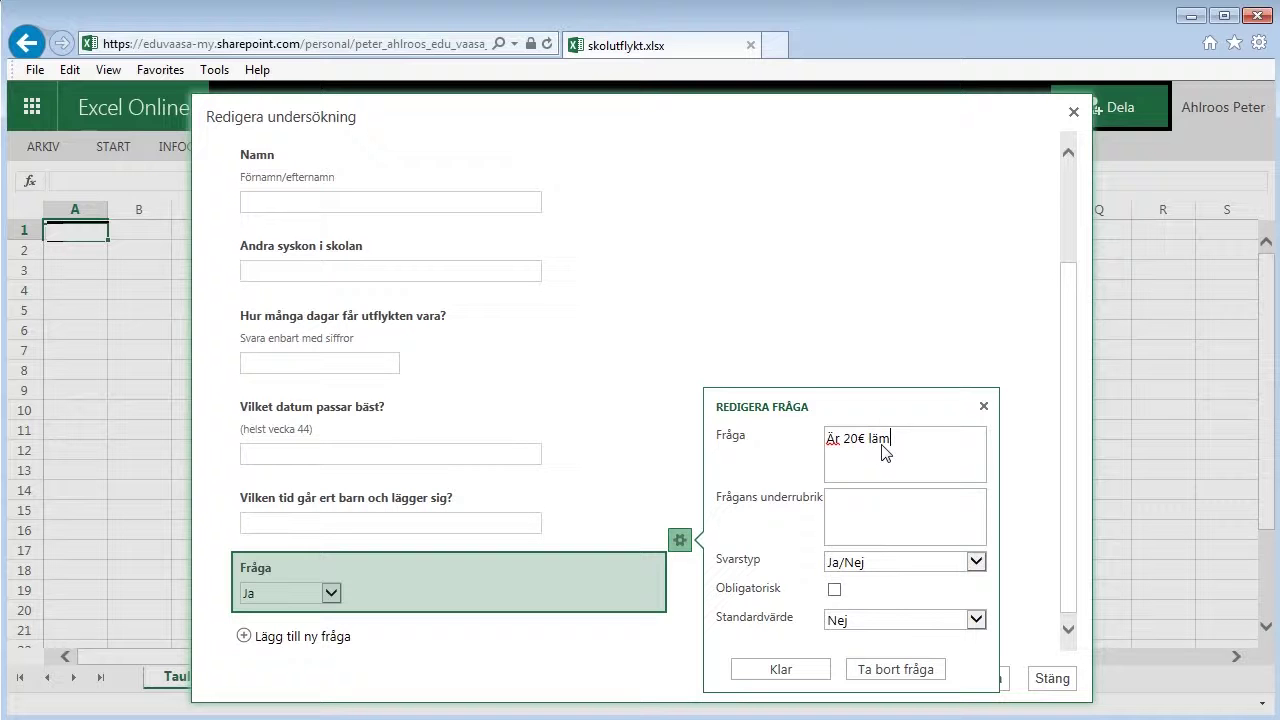
type("?")
left_click(775, 667)
Add an Alternativ question "Om du svarade nej i föregående, vilket alternativ är bäst?" with amount choices including 25€ and 30€.
type("Om ")
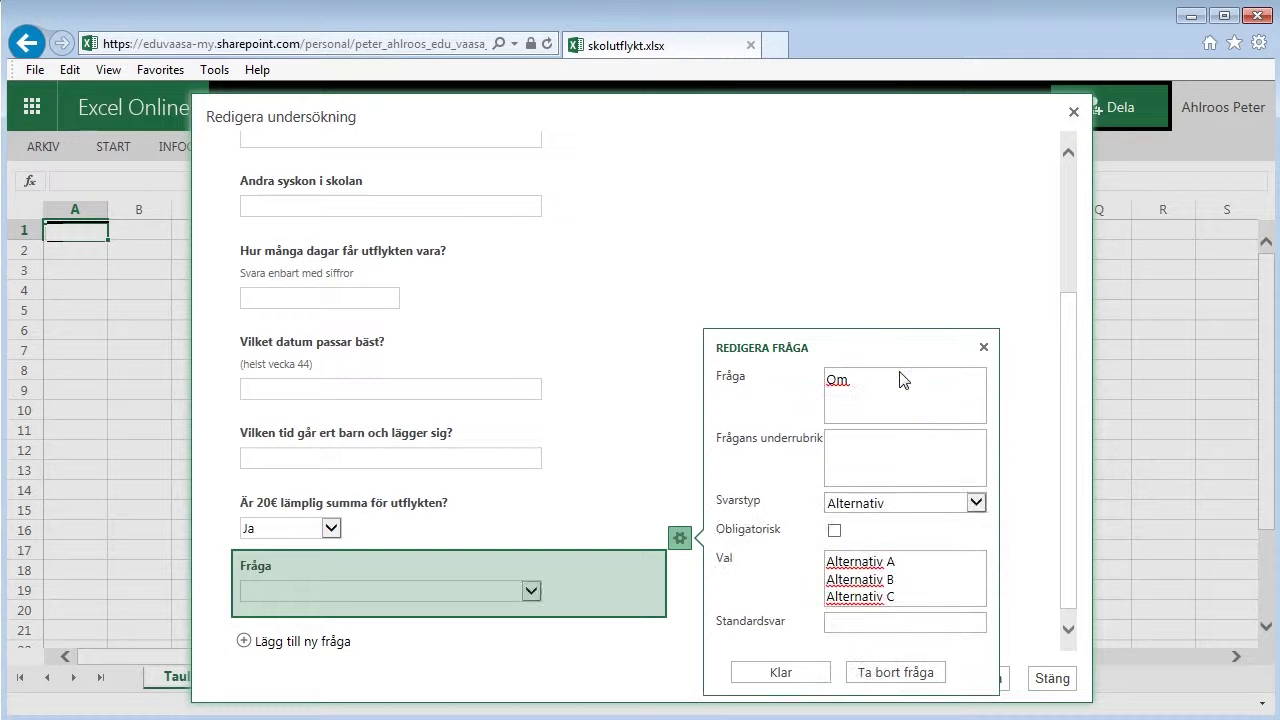
type("du svarade nej i föregående, vilket alternativ är bäst?")
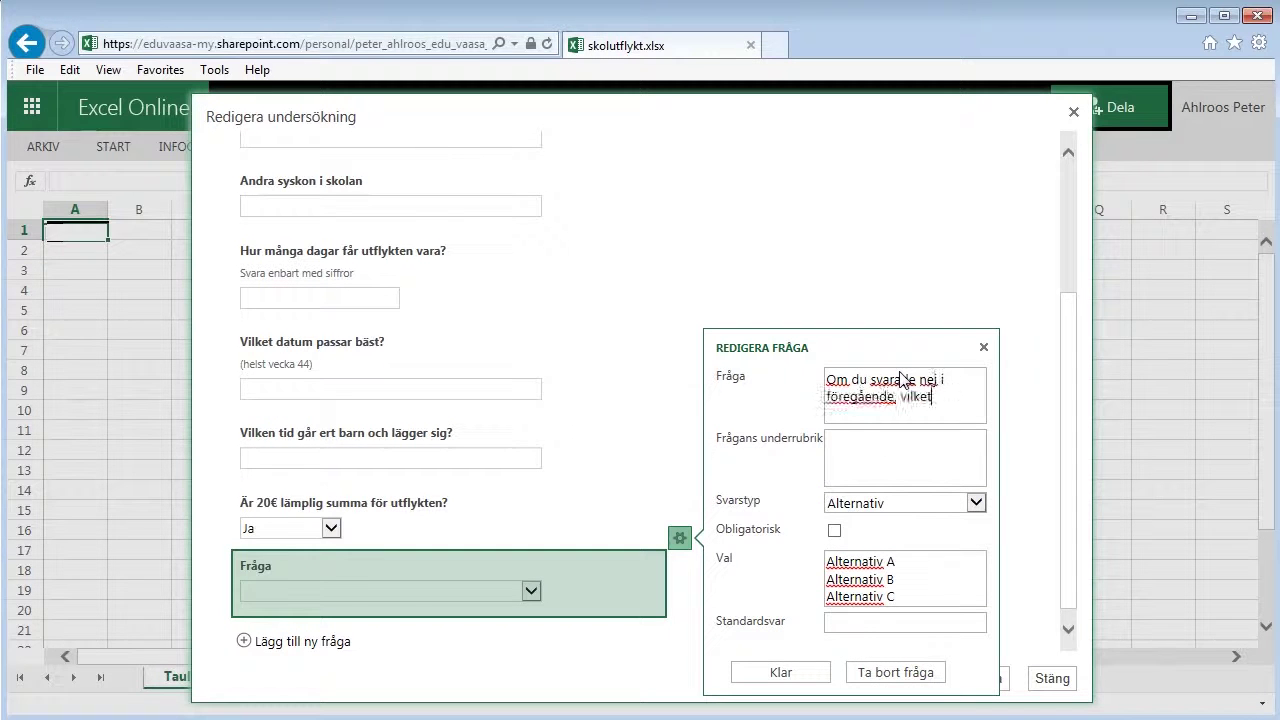
left_click(918, 572)
type("10")
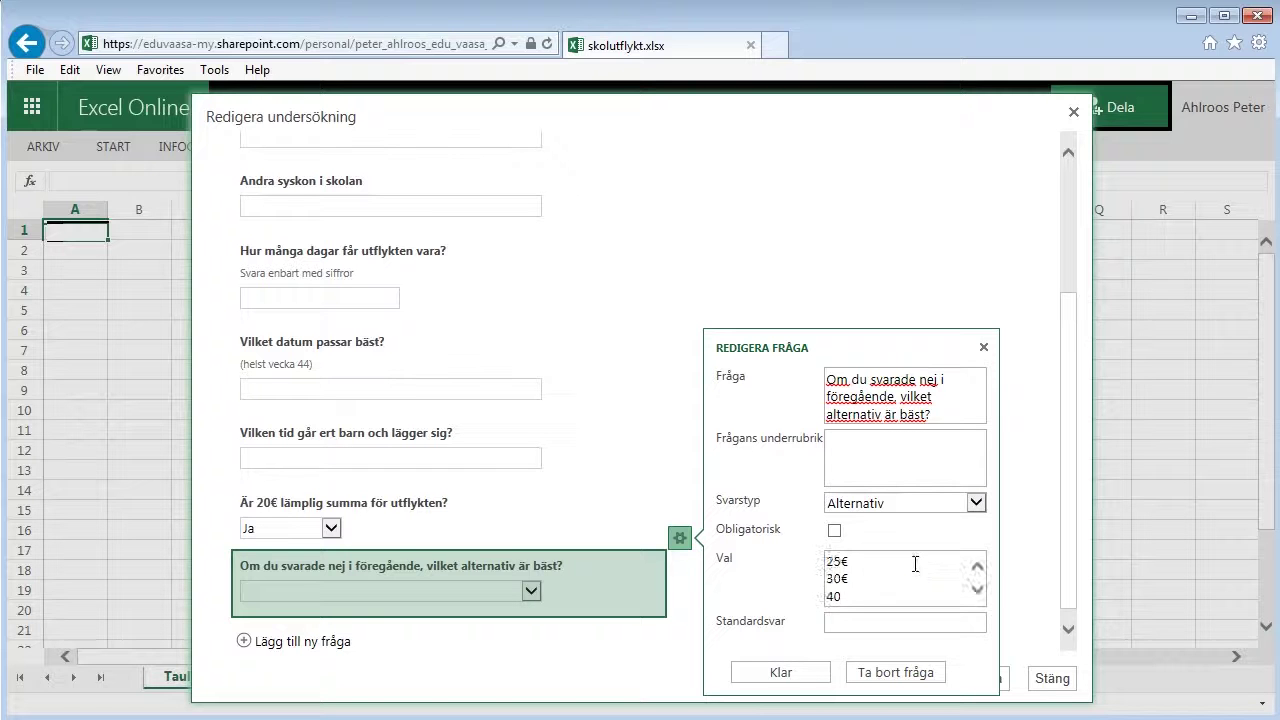
type("räns")
left_click(800, 674)
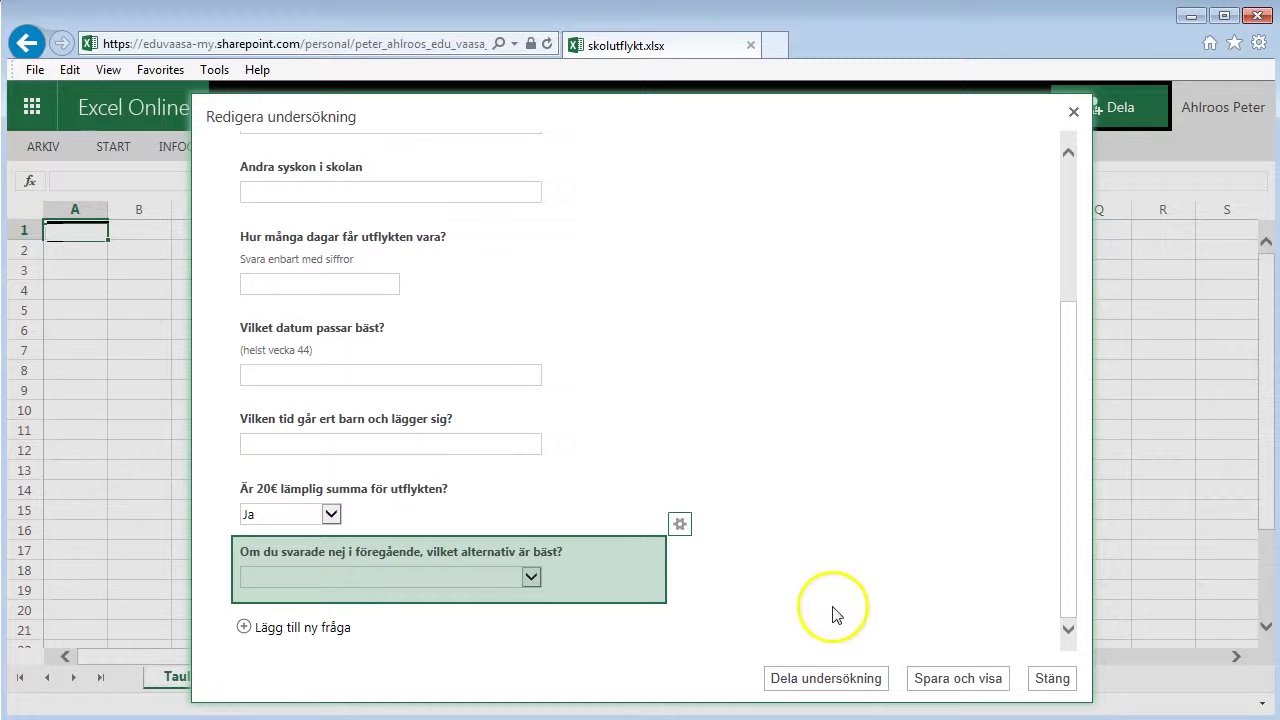
Save the survey and look through its preview down to the submit area.
left_click(955, 679)
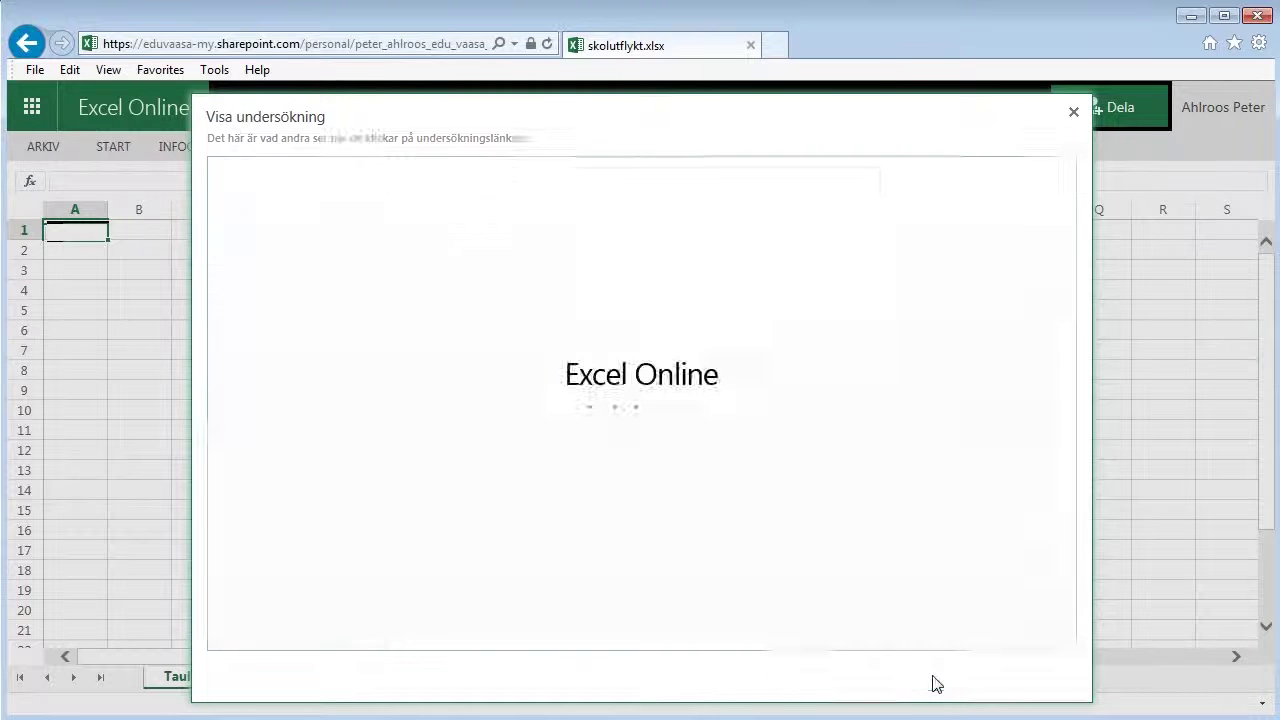
scroll(863, 520, "down", 3)
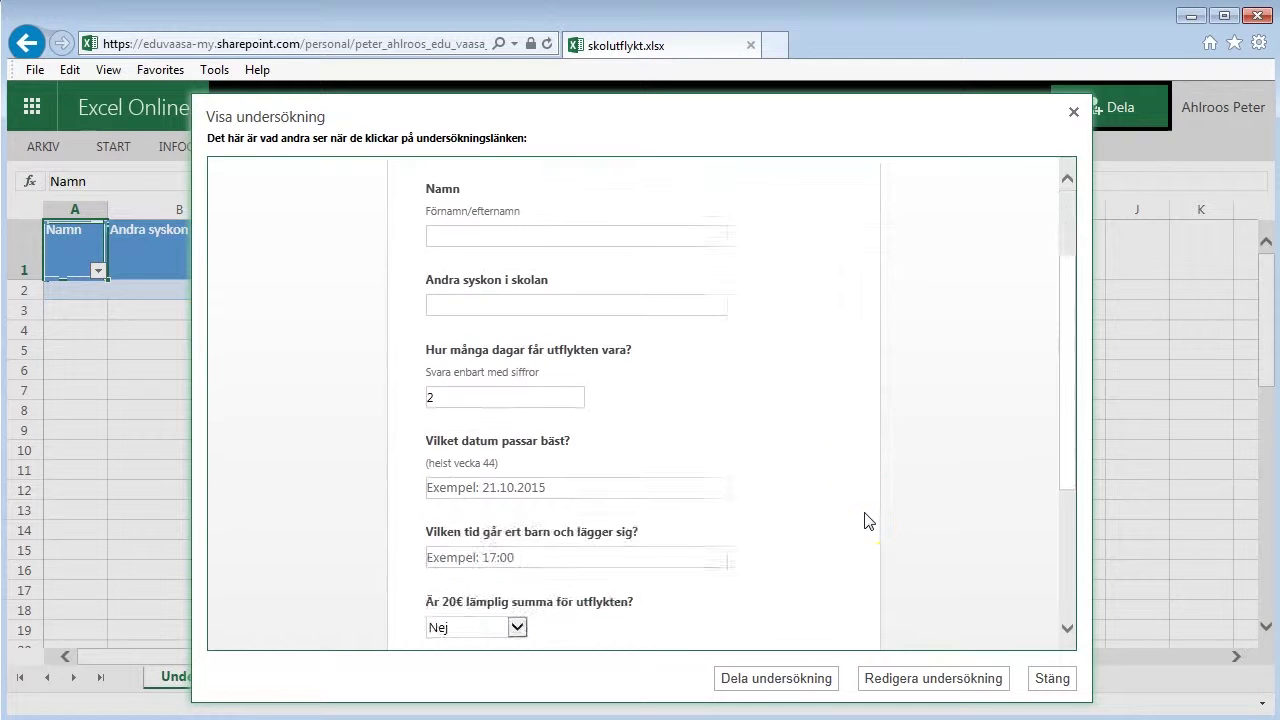
scroll(869, 521, "down", 1)
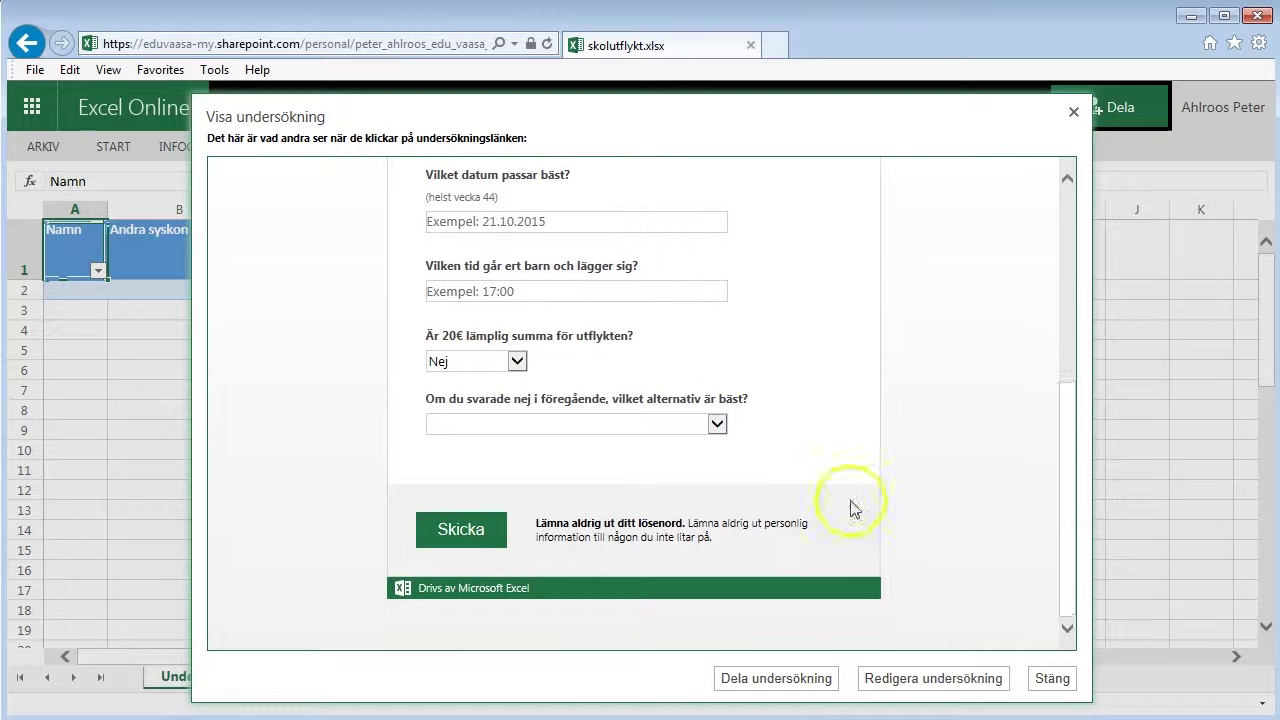
Check the answer choices of the final amount question in the survey preview and return to the start of the form.
left_click(717, 424)
left_click(823, 350)
scroll(833, 395, "up", 4)
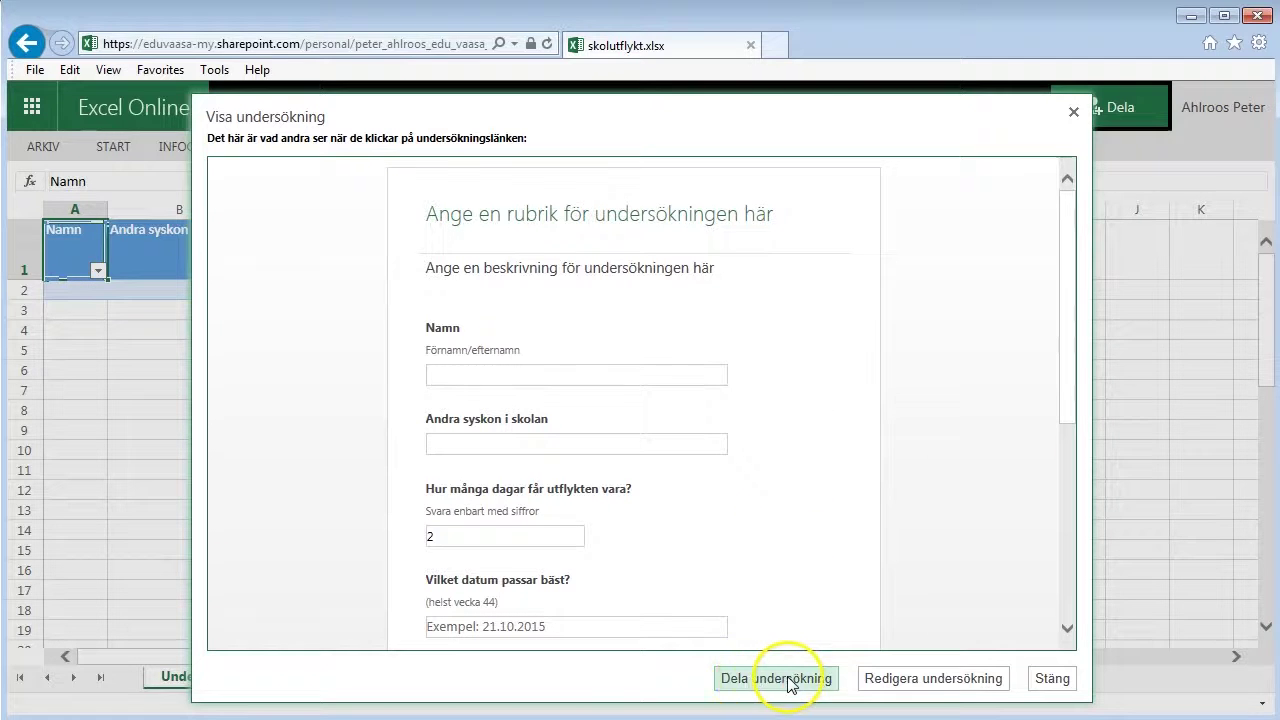
Share the survey, copy its sharing link and close the sharing dialog.
left_click(755, 680)
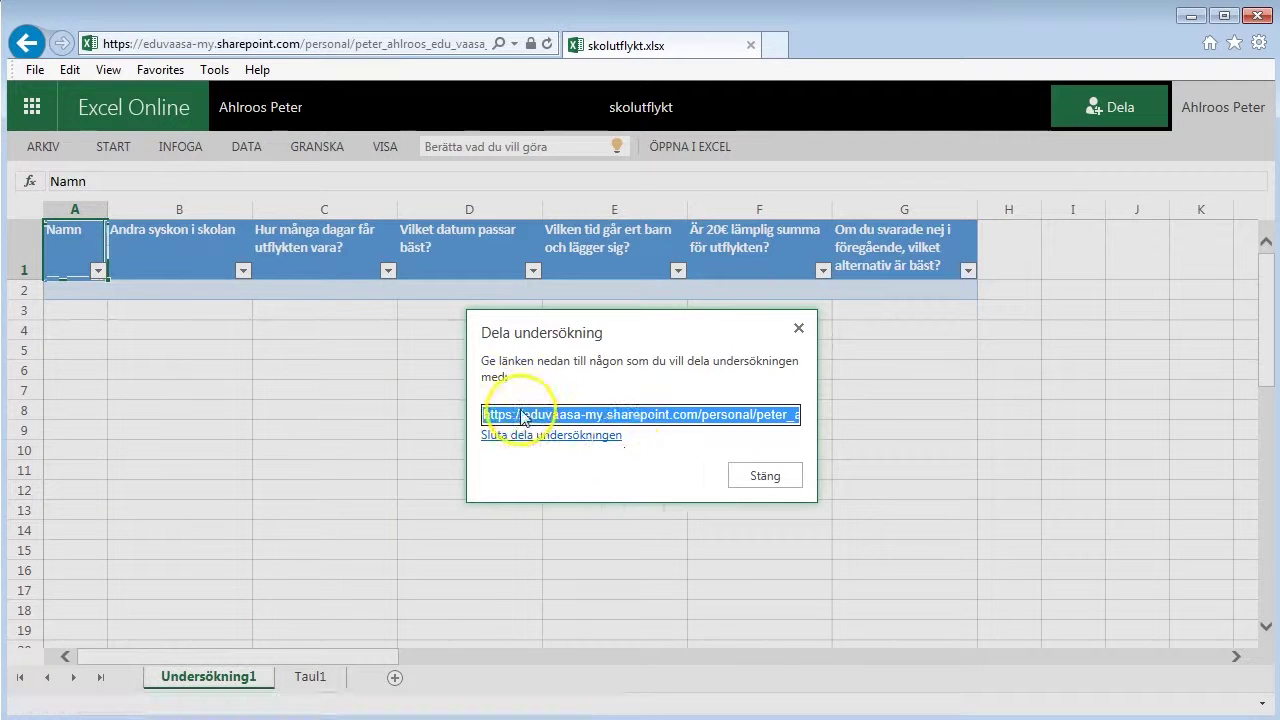
right_click(622, 414)
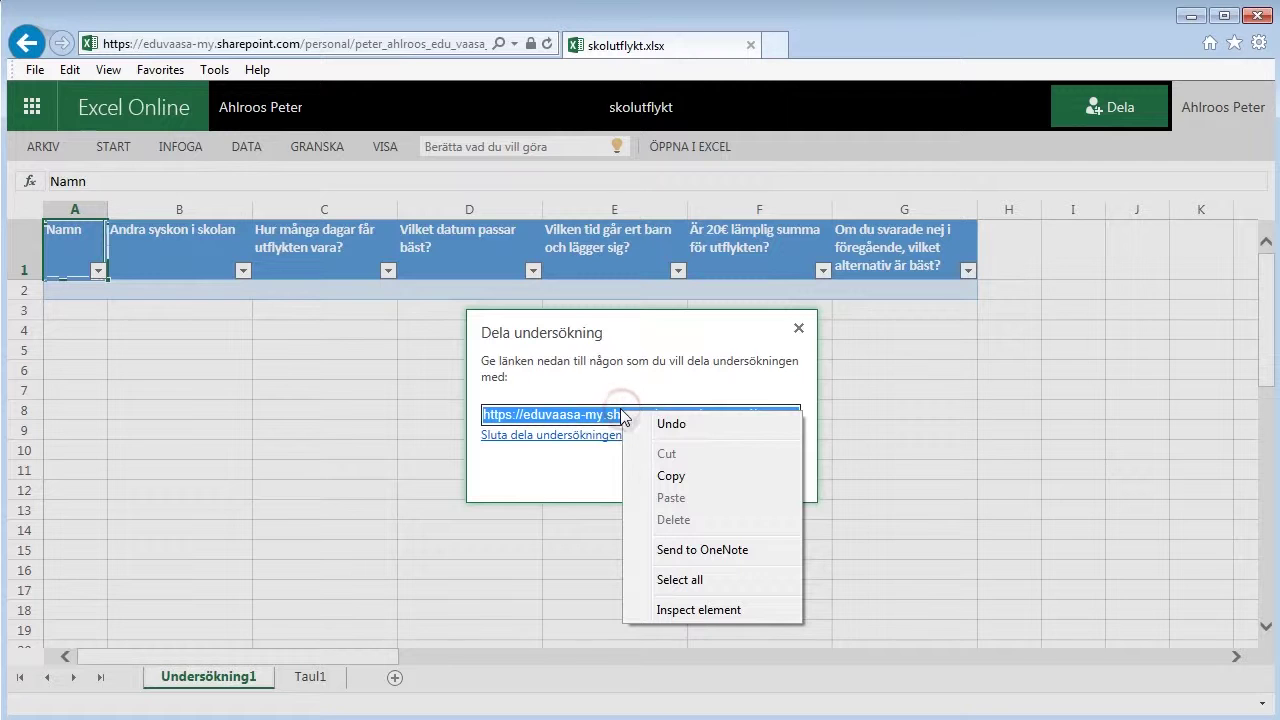
left_click(696, 478)
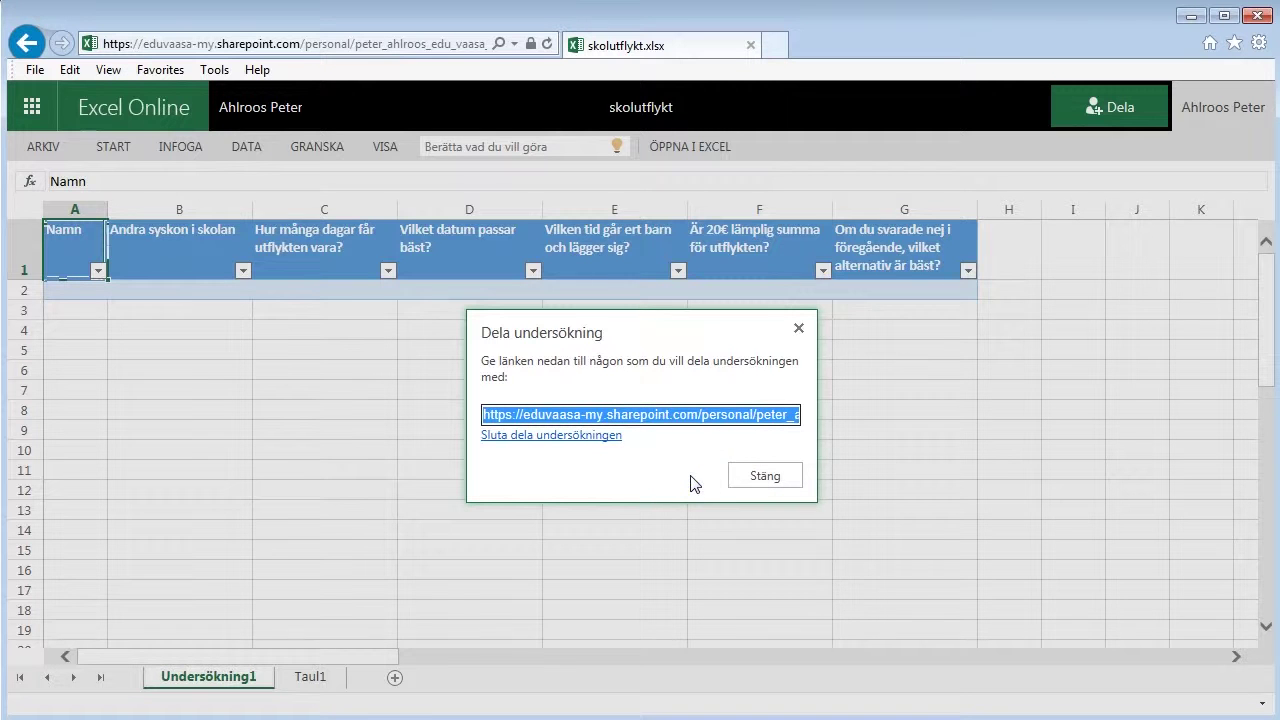
left_click(760, 478)
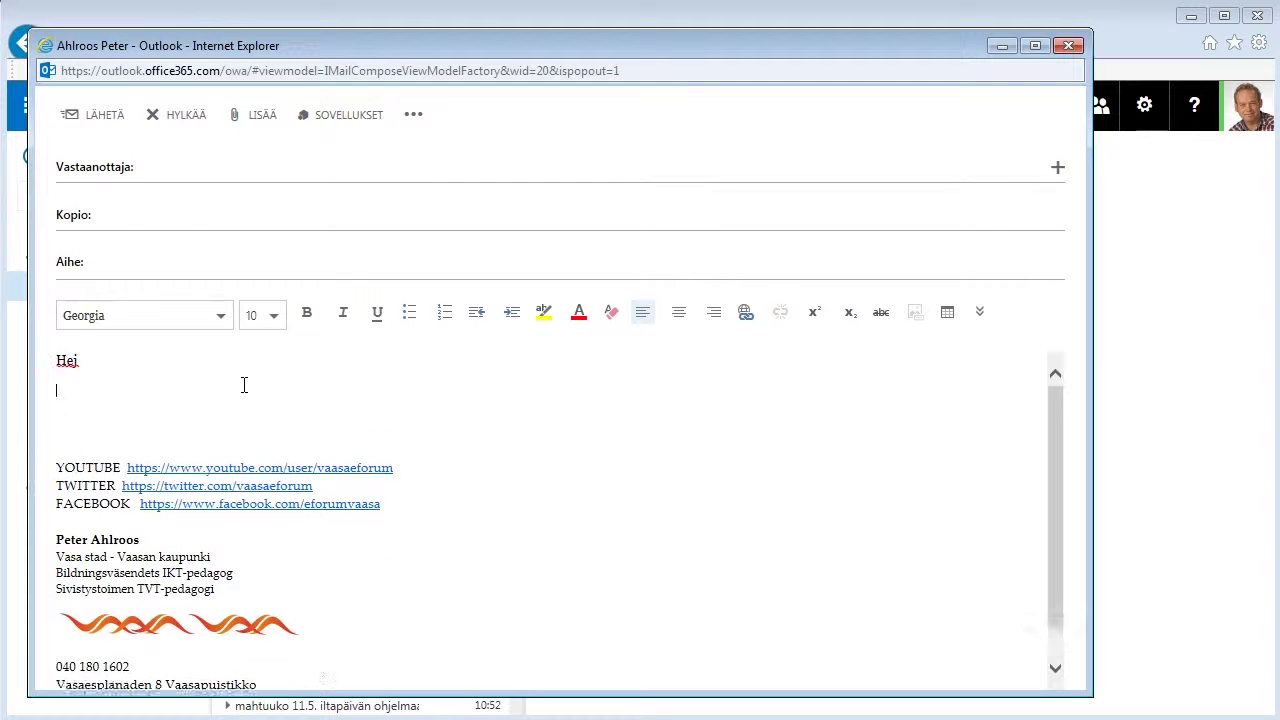
In the new Outlook message, write "vänligen besvara denna ENKÄT!" below the greeting "Hej" and sign with the sender's first name.
key("Return")
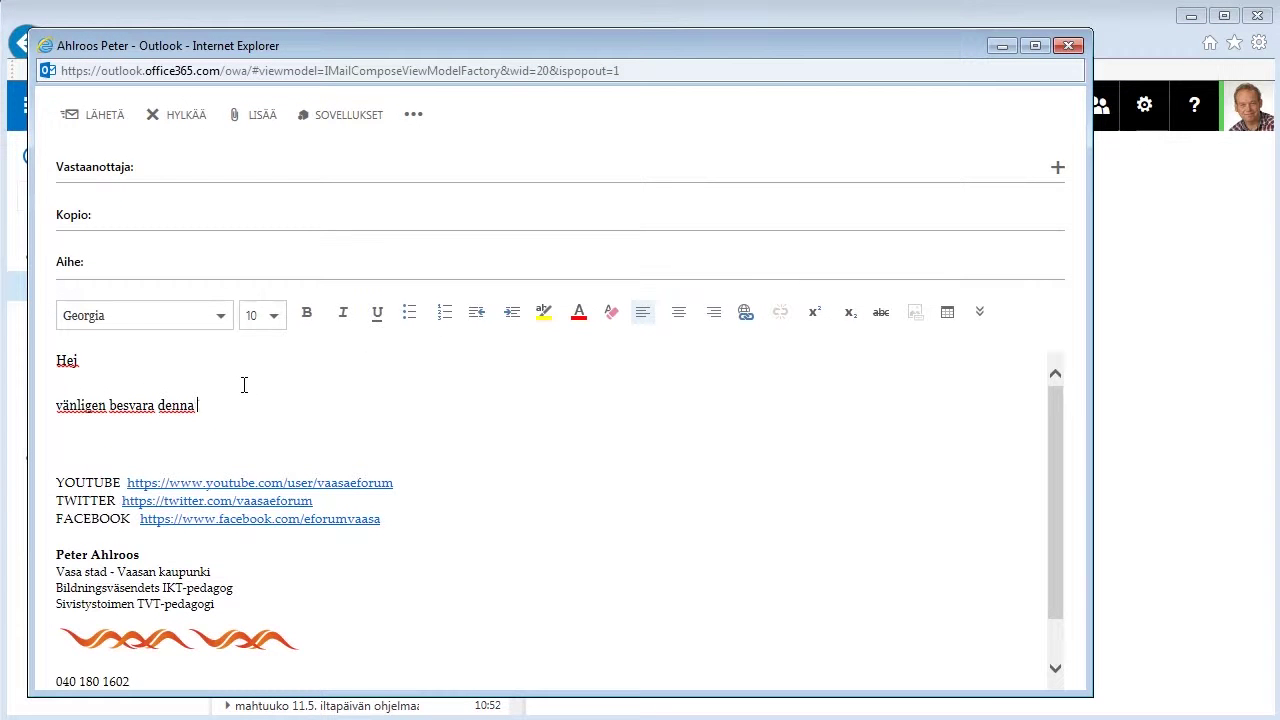
type("!")
key("Return")
key("Return")
type("P")
Turn the word "ENKÄT" in the message into a hyperlink to the copied survey address.
left_click(196, 405)
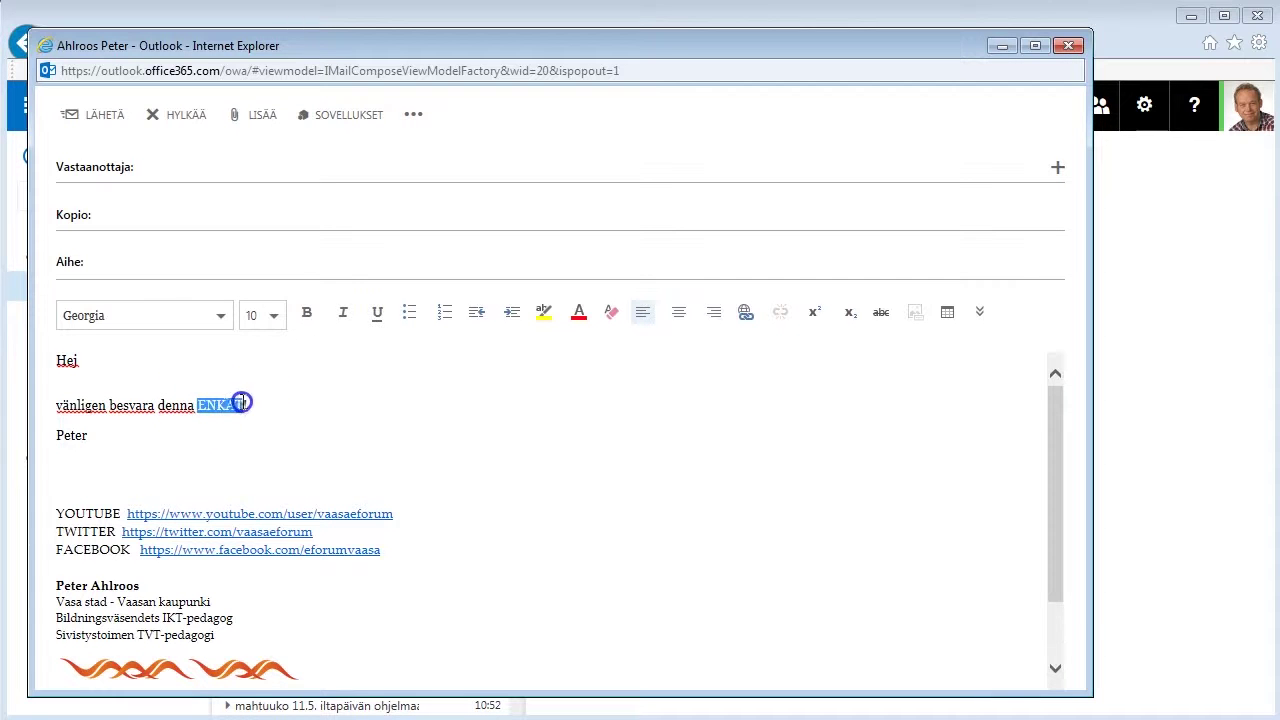
left_click(747, 314)
left_click(577, 392)
right_click(519, 390)
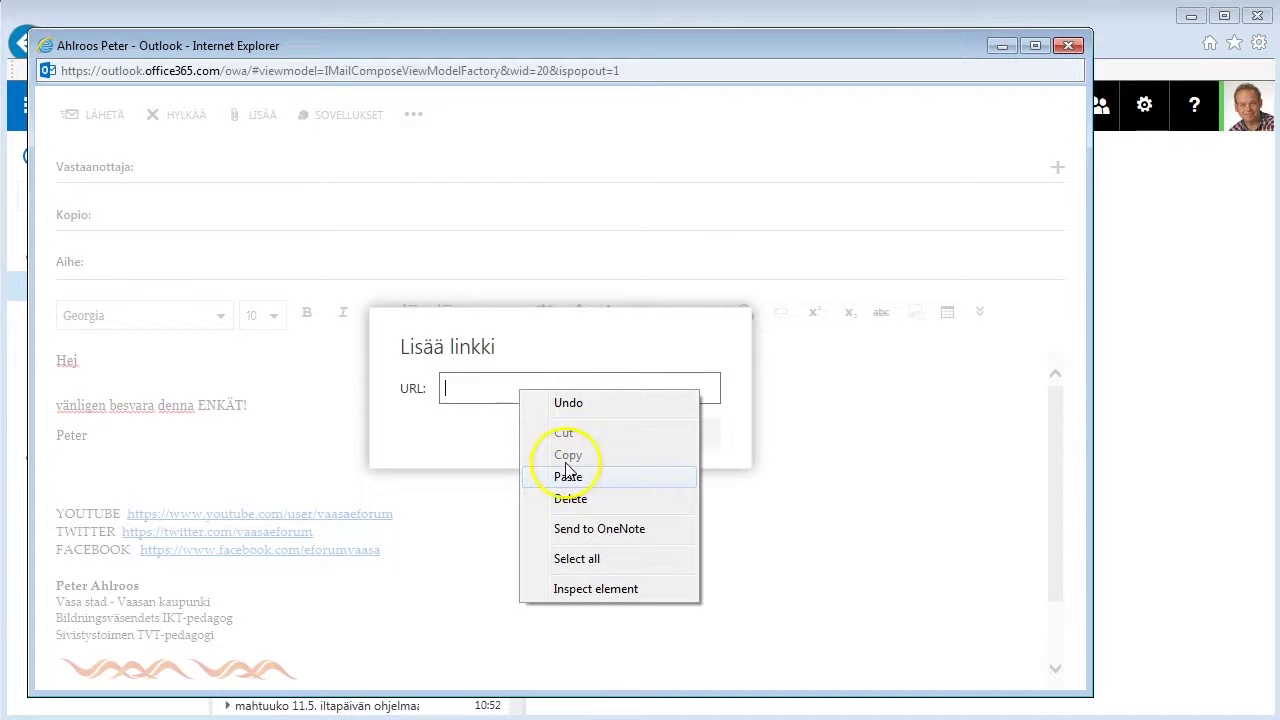
left_click(599, 478)
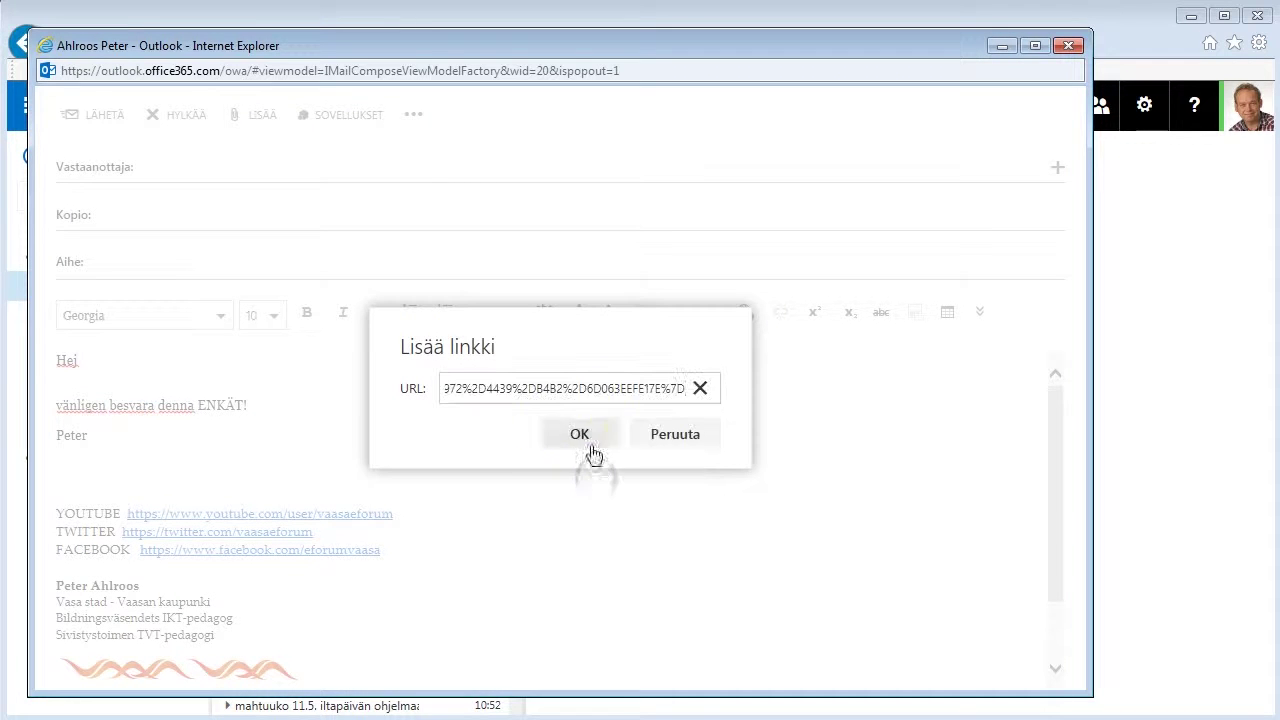
left_click(606, 386)
left_click_drag(560, 392, 413, 388)
left_click(606, 436)
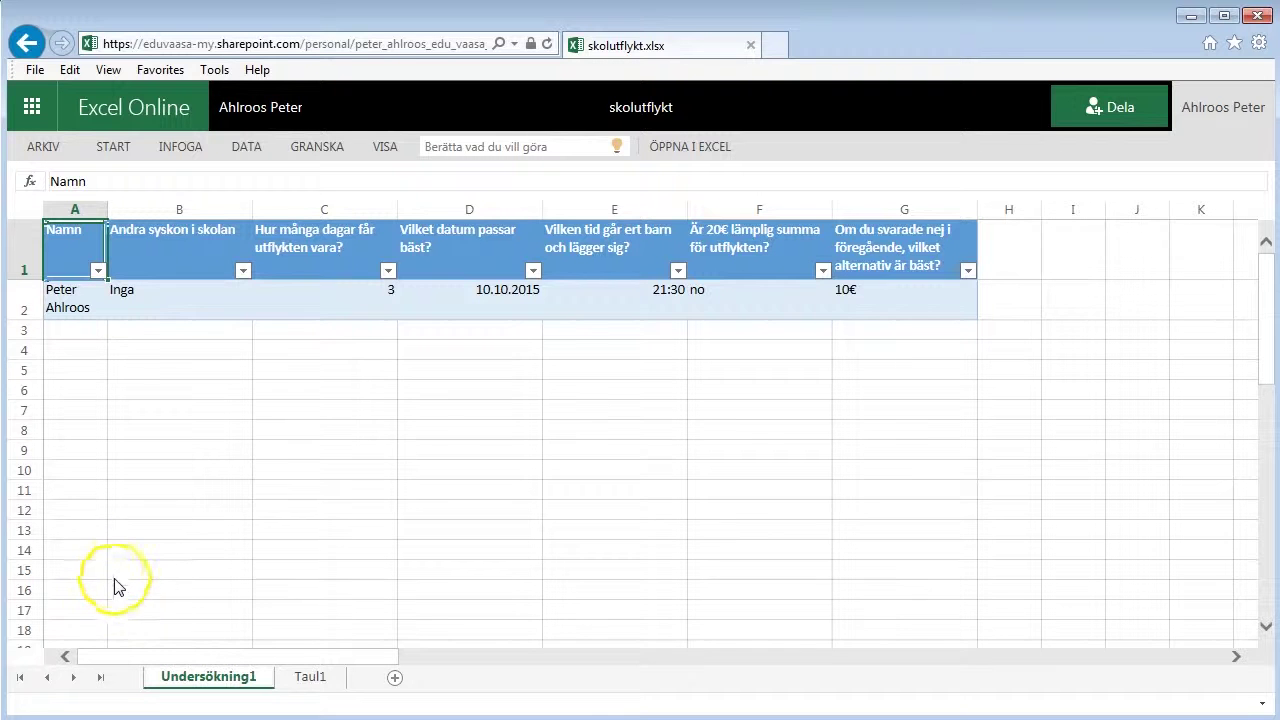
In the skolutflykt workbook in Excel Online, widen the Namn column so the respondent's full name fits on one line.
left_click_drag(114, 204, 142, 202)
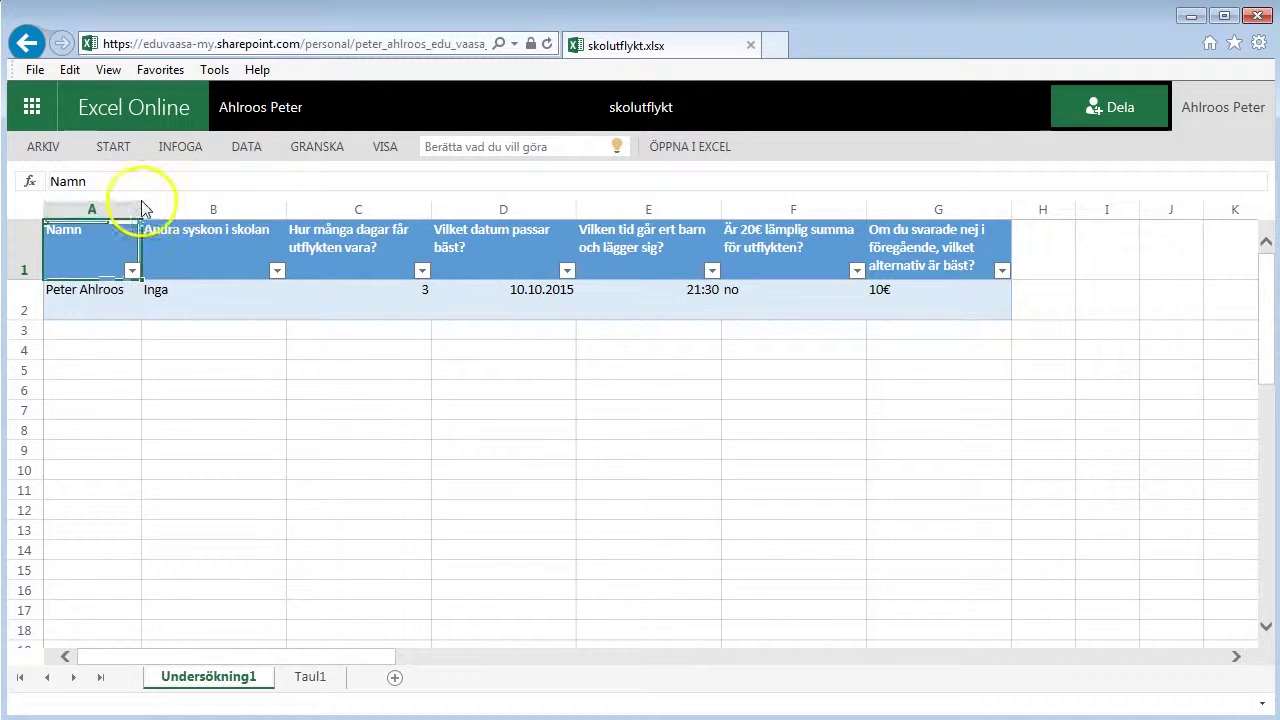